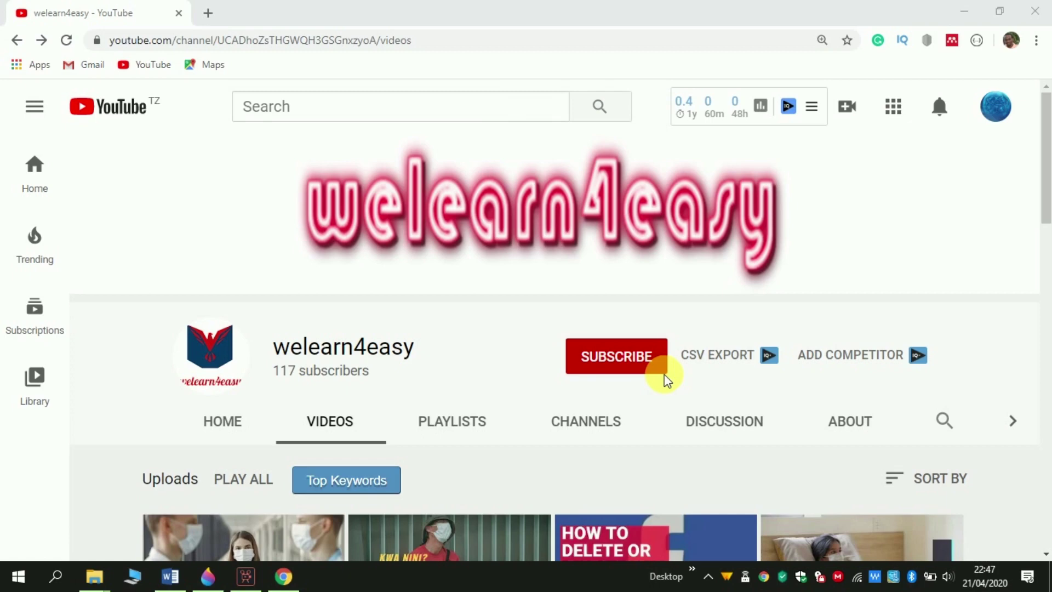
# - Subscribe to the welearn4easy channel and turn on its notification bell for all notifications
pyautogui.click(665, 374)
pyautogui.click(635, 359)
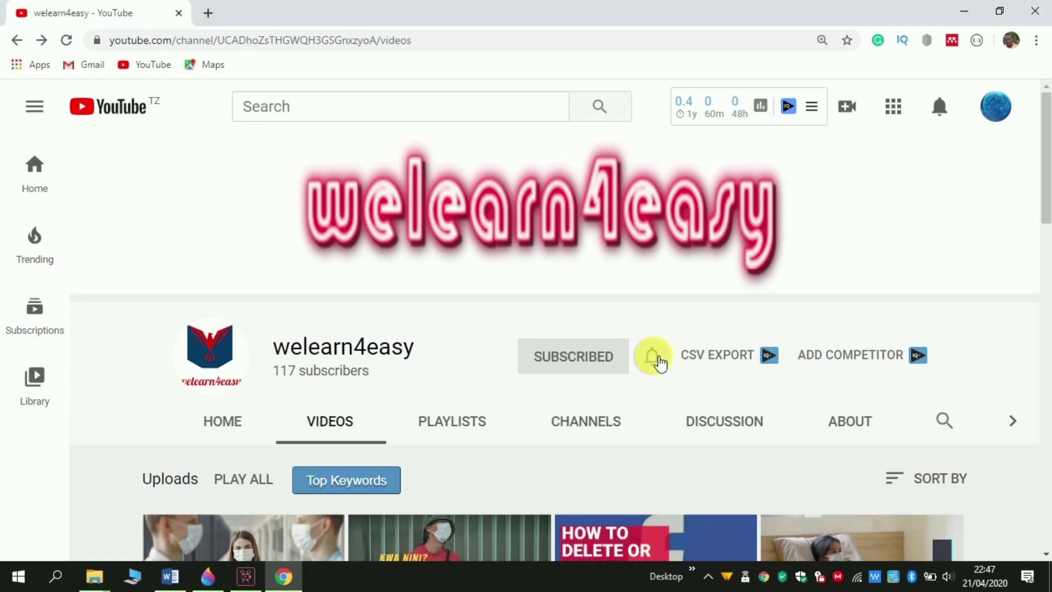
pyautogui.click(652, 359)
pyautogui.click(700, 401)
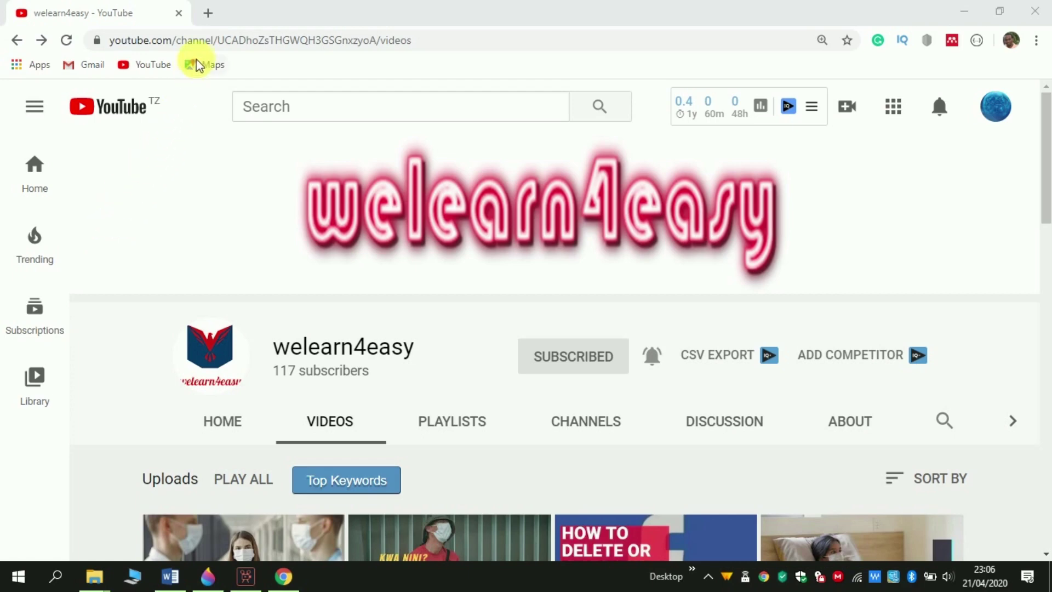
# - Search Google for pixteller in a new browser tab and open the PixTeller website
pyautogui.click(207, 17)
pyautogui.click(207, 15)
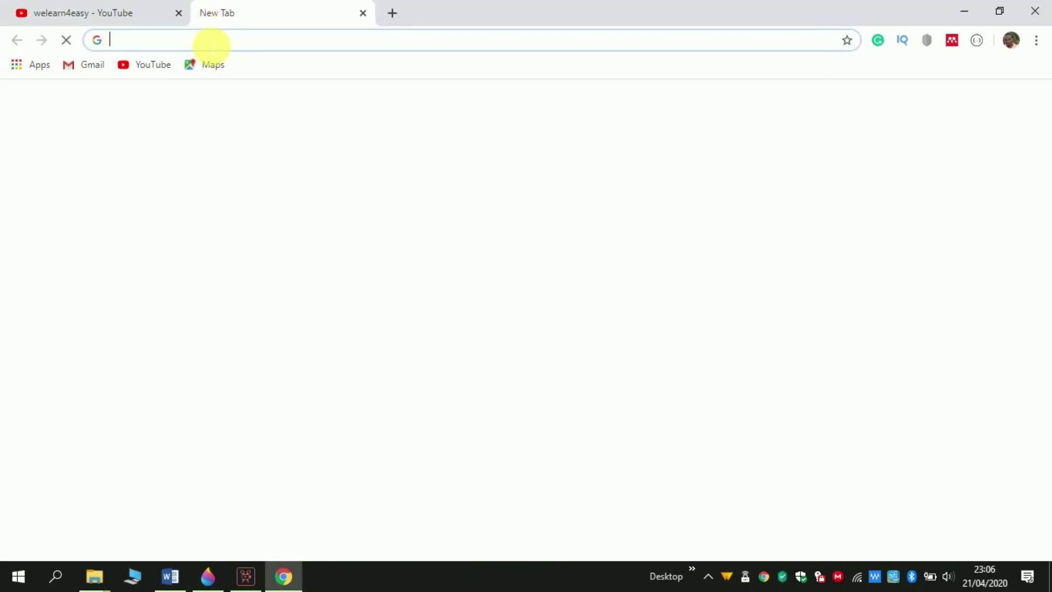
pyautogui.write('pixter')
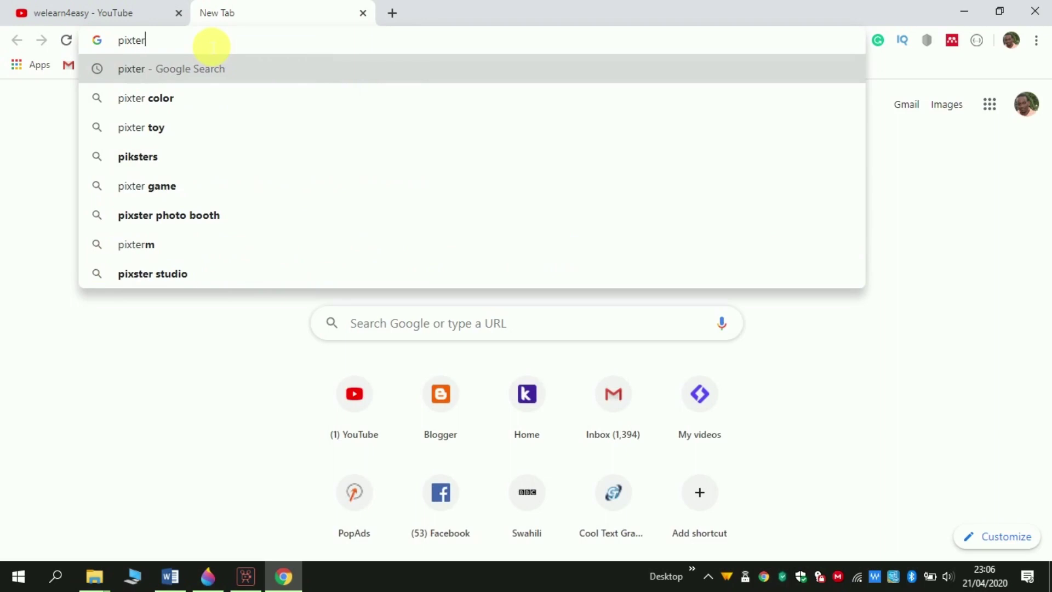
pyautogui.press('BackSpace')
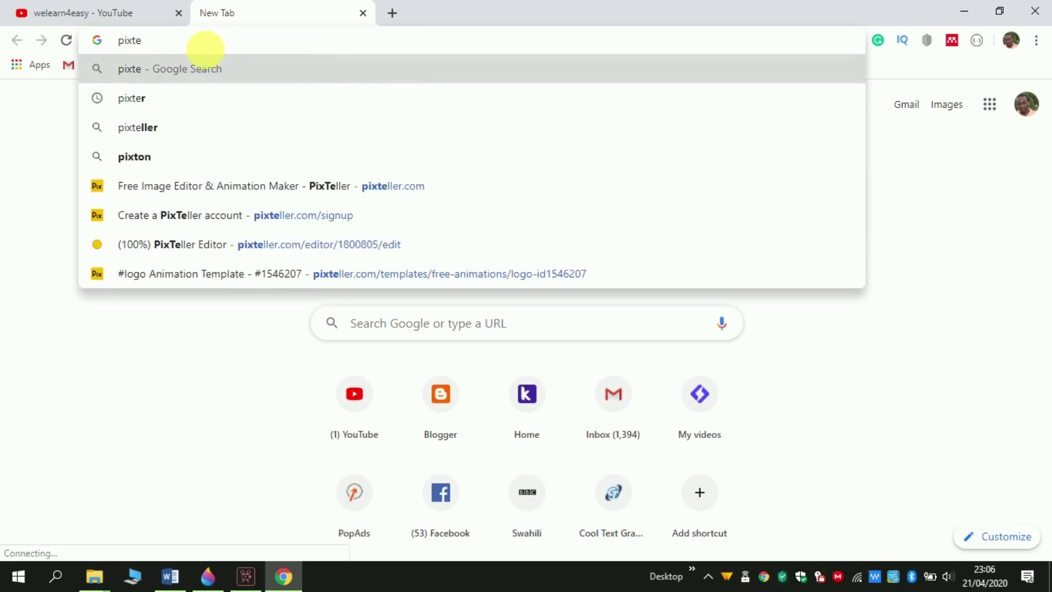
pyautogui.click(153, 129)
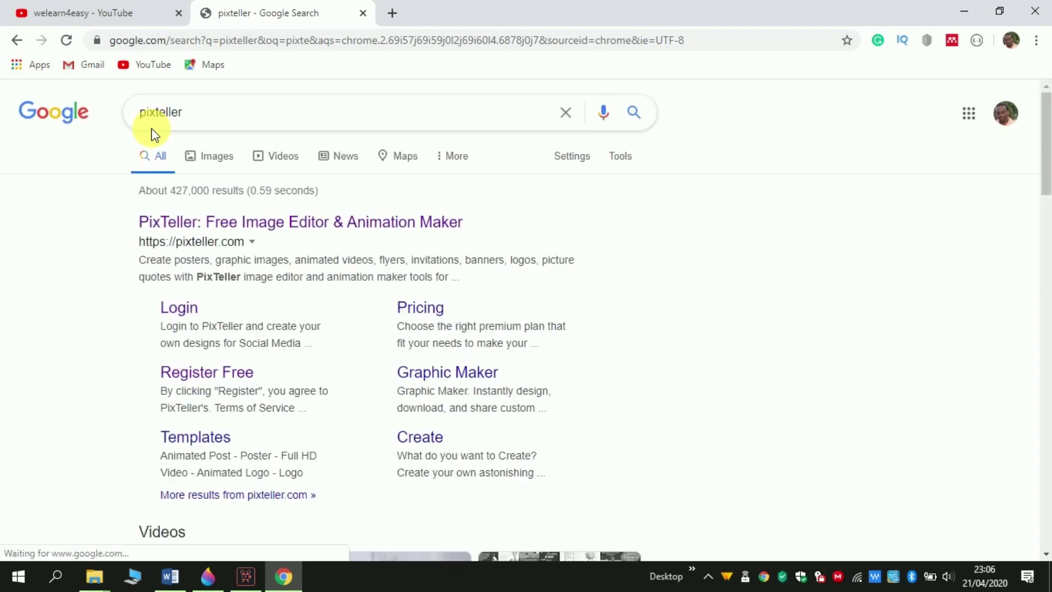
pyautogui.click(209, 223)
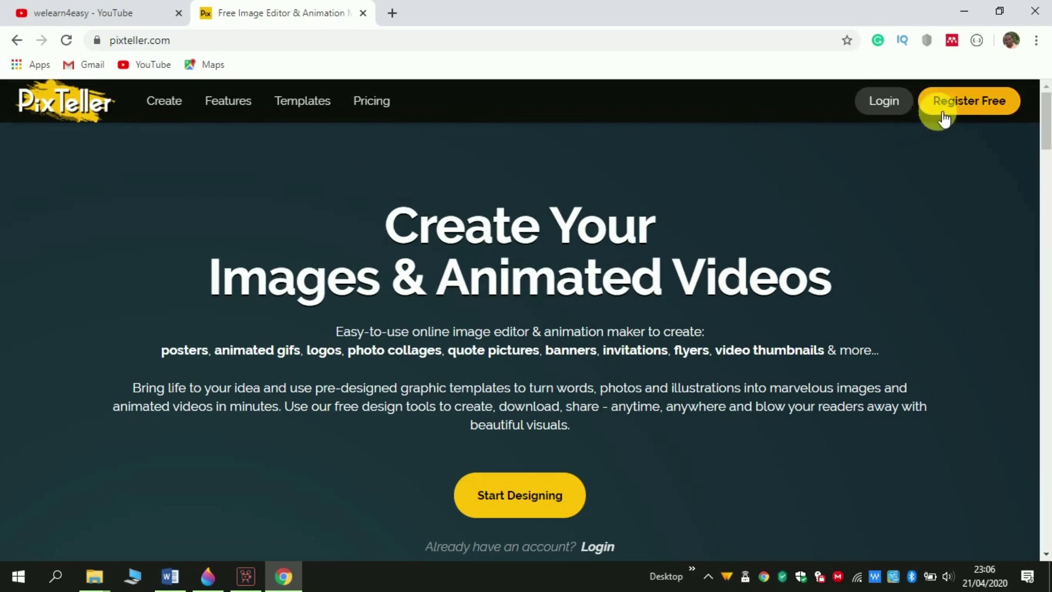
# - Open the free registration page and review its sign-up options and form fields
pyautogui.click(959, 105)
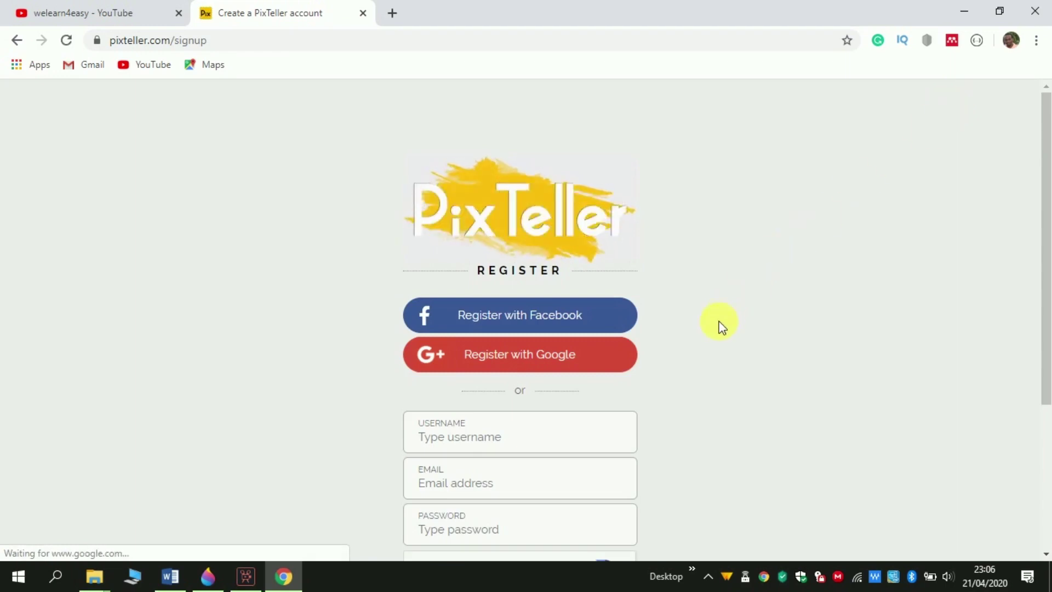
pyautogui.scroll(-3, 719, 326)
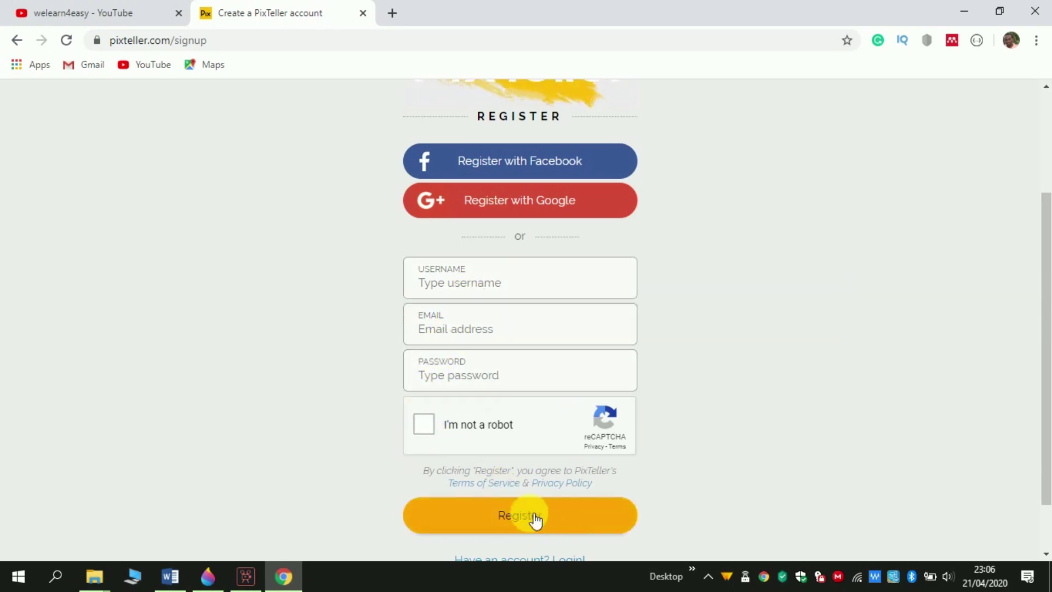
pyautogui.scroll(-1, 721, 448)
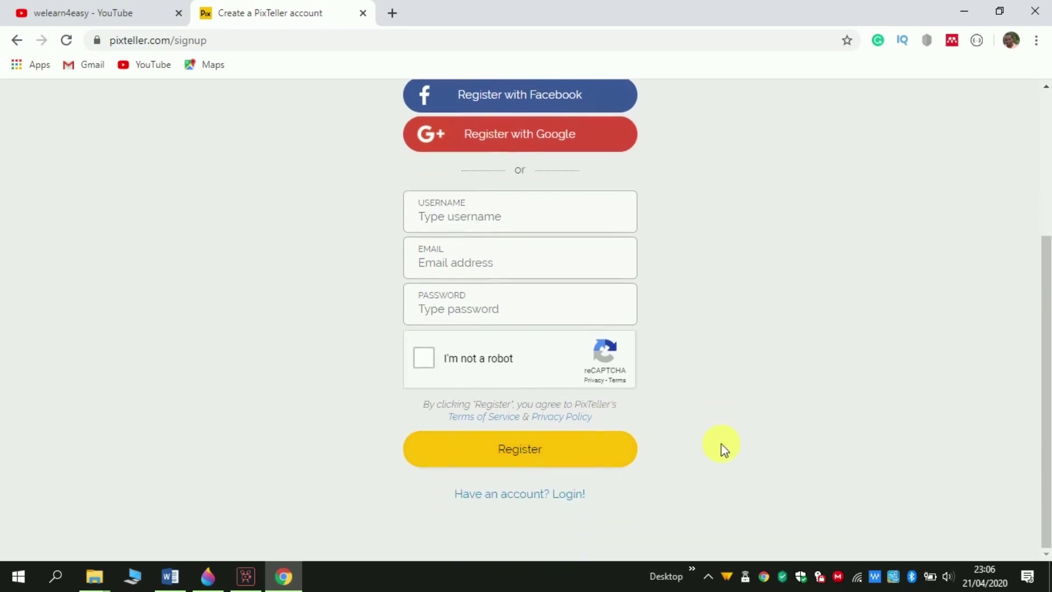
# - Switch to the login form for existing accounts and log in with the account login and password
pyautogui.click(573, 494)
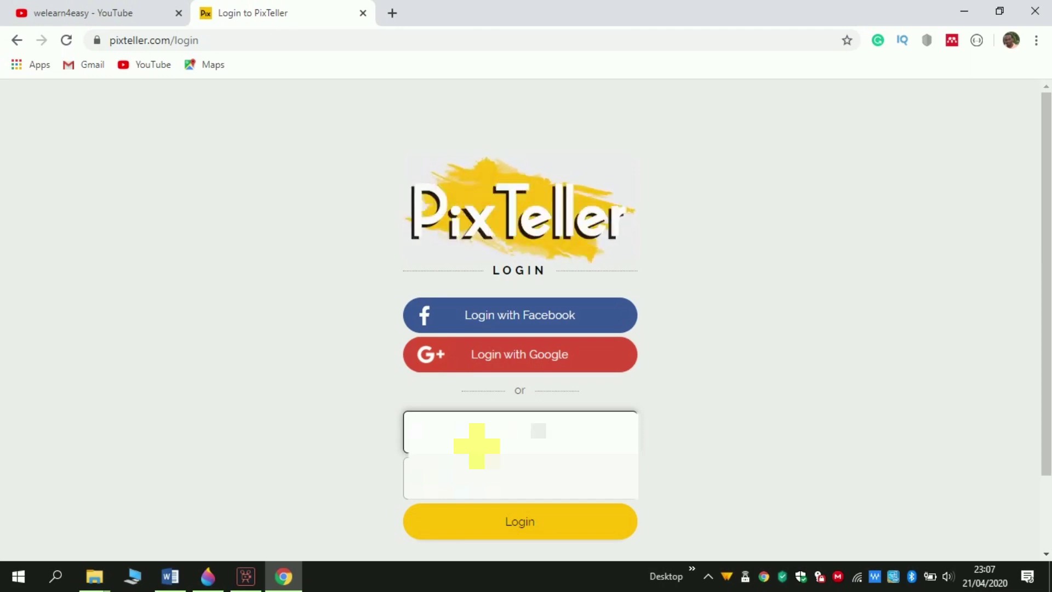
pyautogui.click(485, 484)
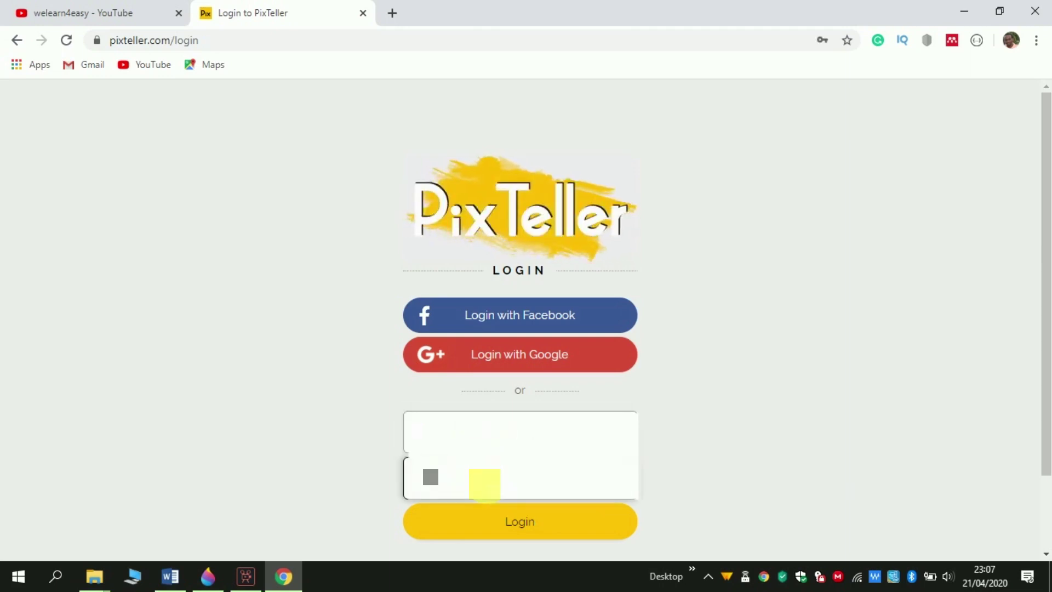
pyautogui.press('Return')
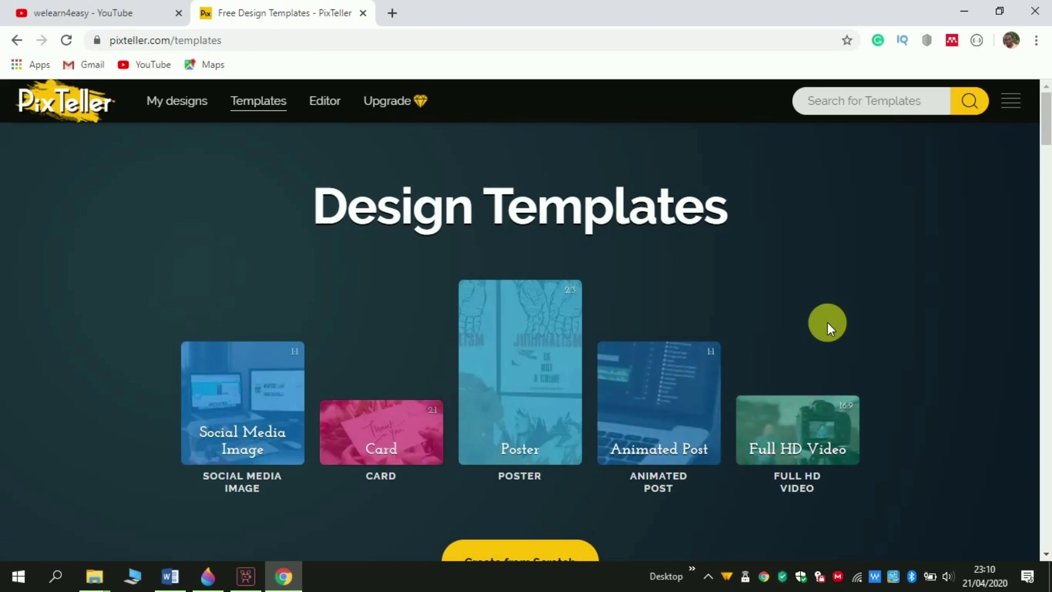
# - Look through the design template categories, including the animations, social media and marketing sections
pyautogui.scroll(-1, 828, 314)
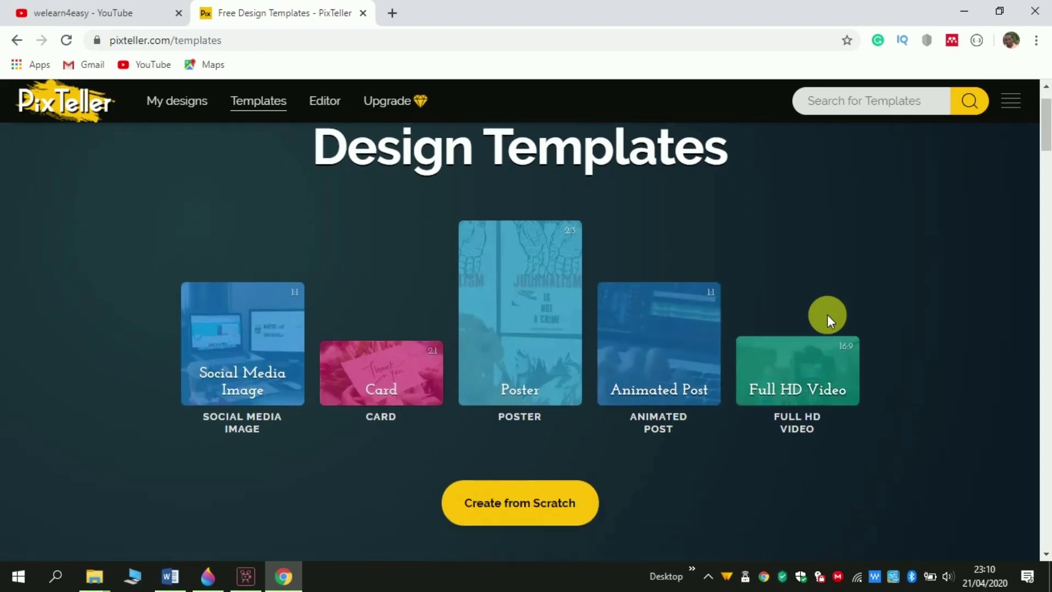
pyautogui.scroll(-2, 828, 315)
pyautogui.scroll(-6, 828, 314)
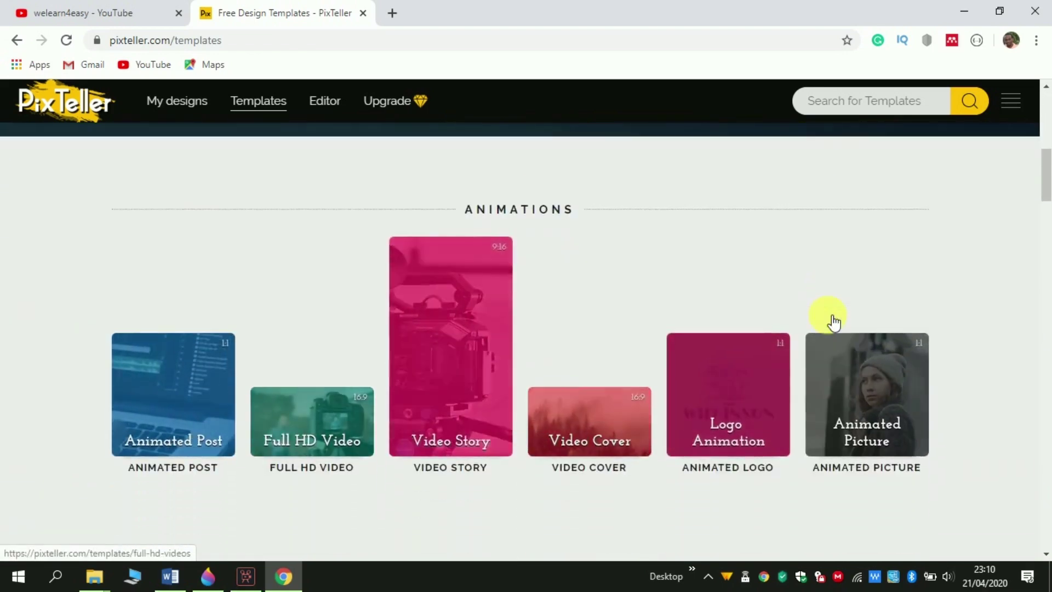
pyautogui.scroll(-9, 833, 322)
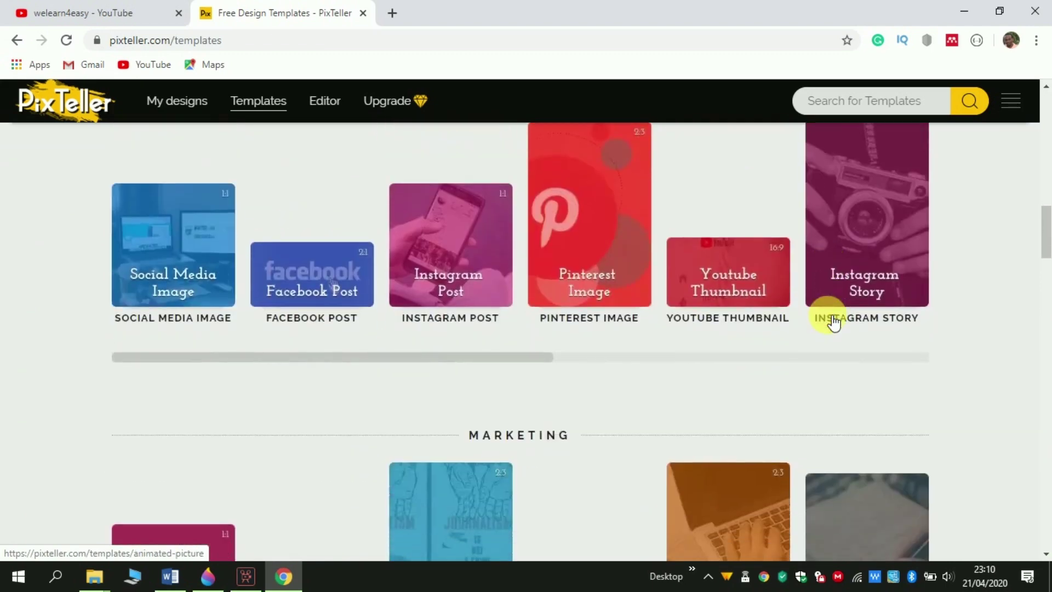
pyautogui.scroll(-5, 827, 312)
pyautogui.scroll(20, 830, 274)
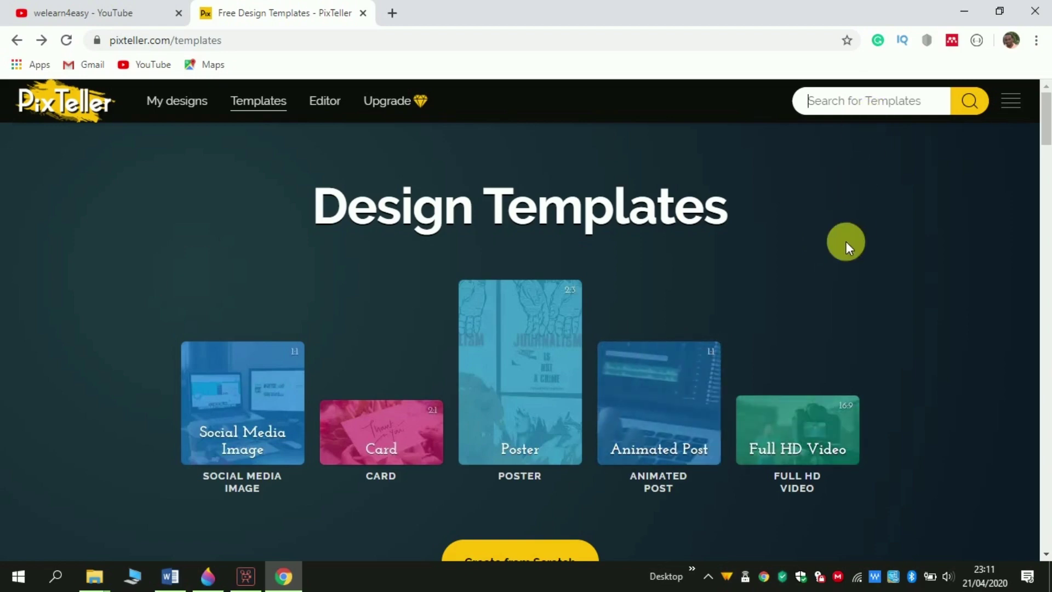
# - Search the templates for "annimated logo" and open the circular FRESHTFOL feather logo for editing
pyautogui.write('annimated logo')
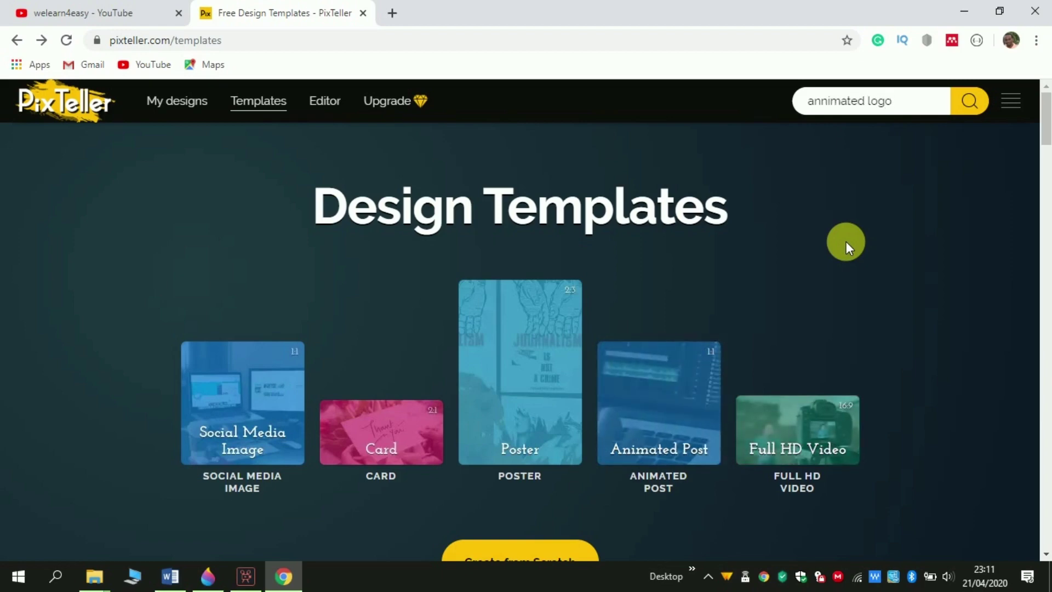
pyautogui.press('Return')
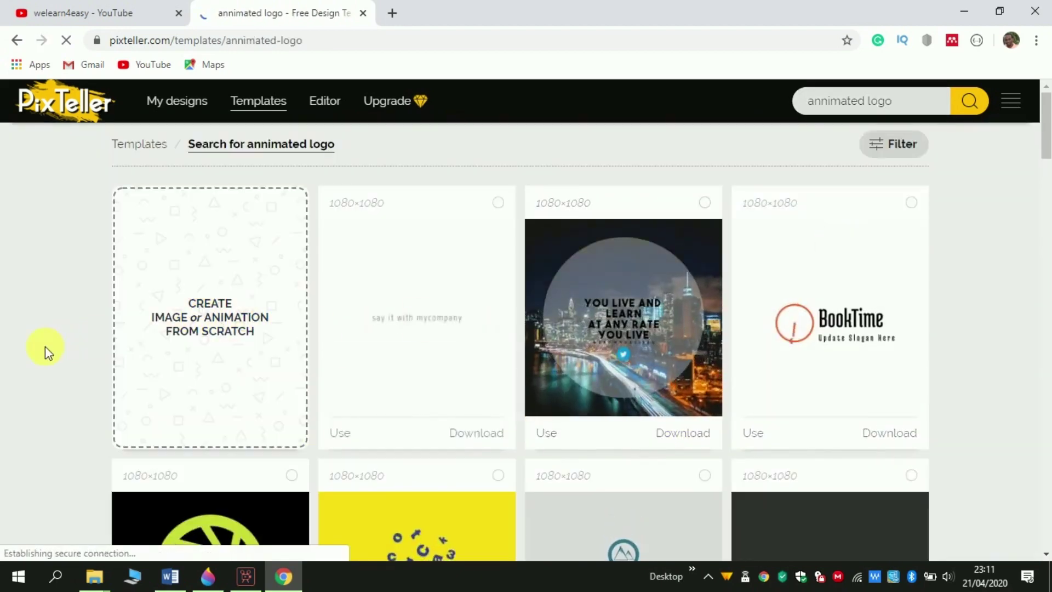
pyautogui.scroll(-2, 45, 347)
pyautogui.scroll(-2, 45, 346)
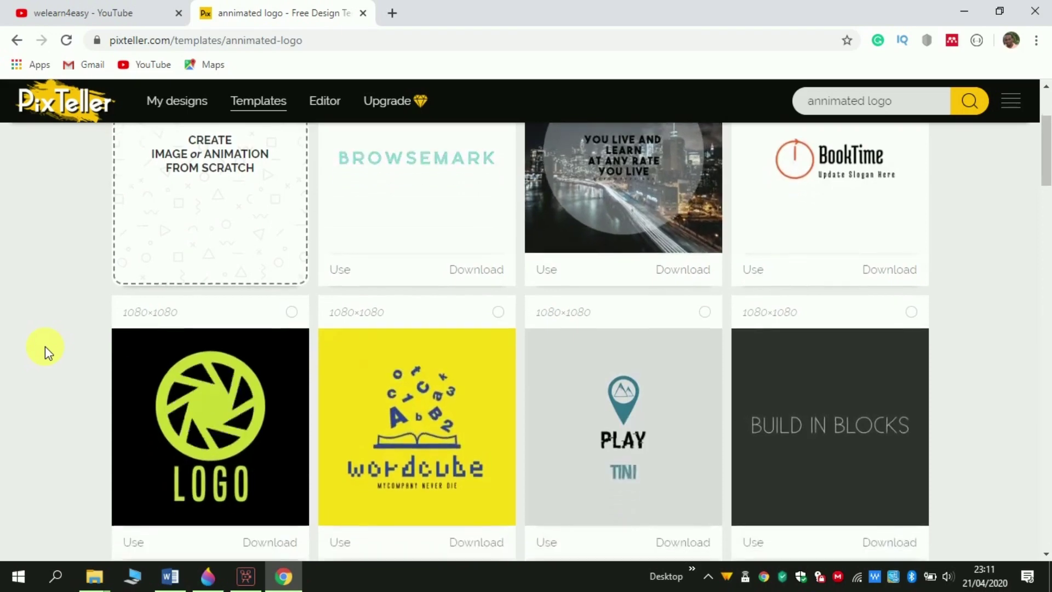
pyautogui.scroll(-1, 45, 346)
pyautogui.scroll(-4, 45, 347)
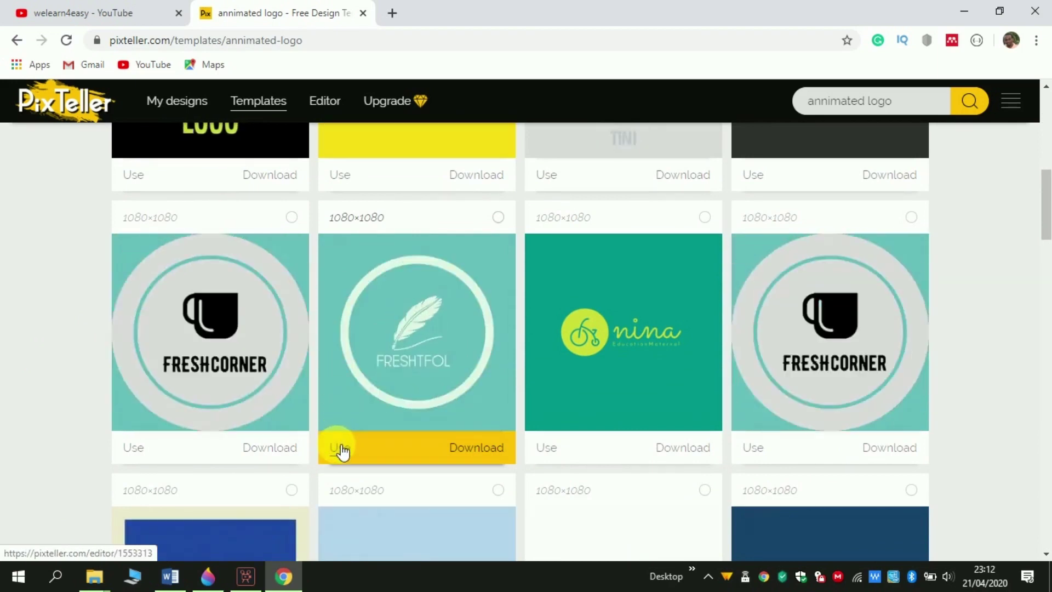
pyautogui.click(342, 449)
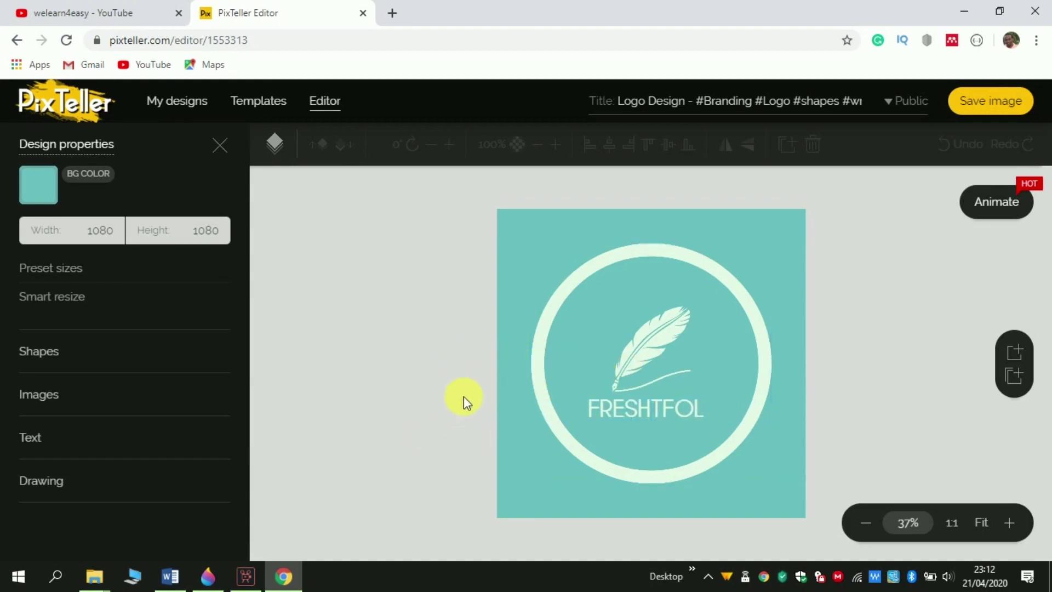
# - Change the two text parts beneath the feather to "welearn" and "4easy"
pyautogui.click(630, 417)
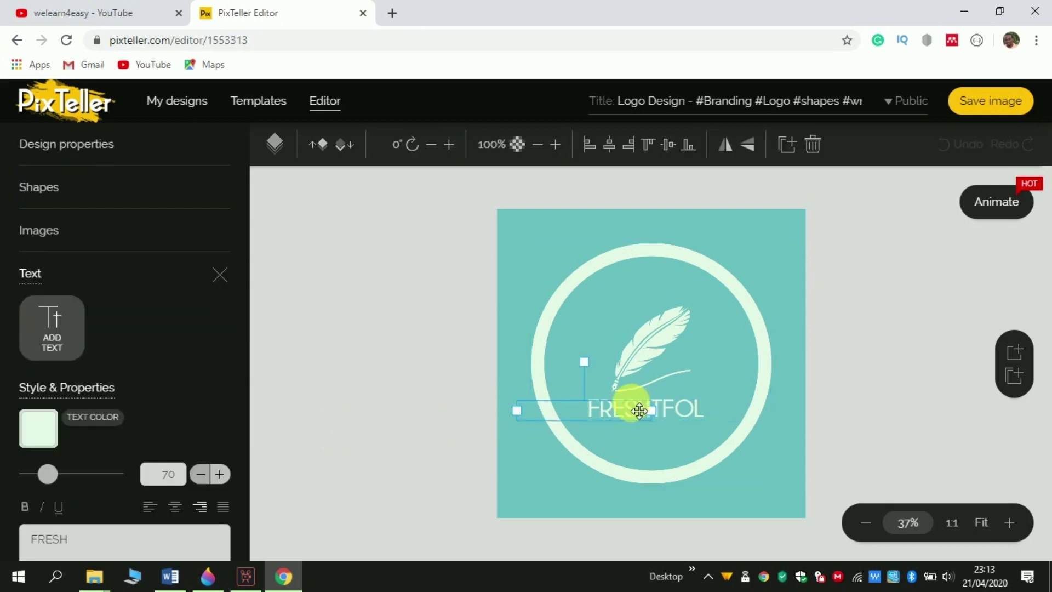
pyautogui.click(75, 544)
pyautogui.press('BackSpace')
pyautogui.press('BackSpace')
pyautogui.press('BackSpace')
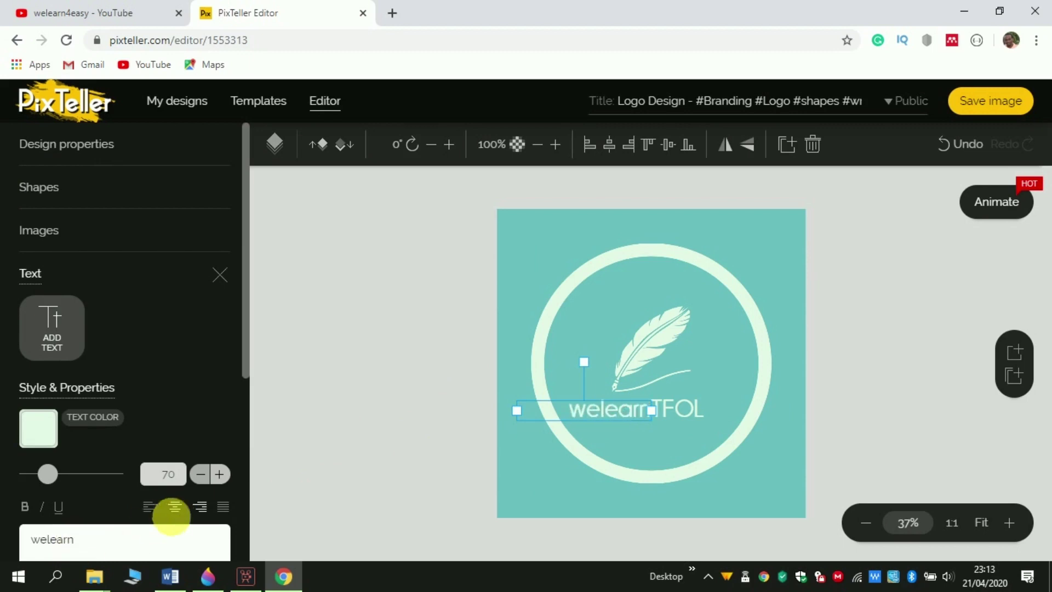
pyautogui.click(678, 411)
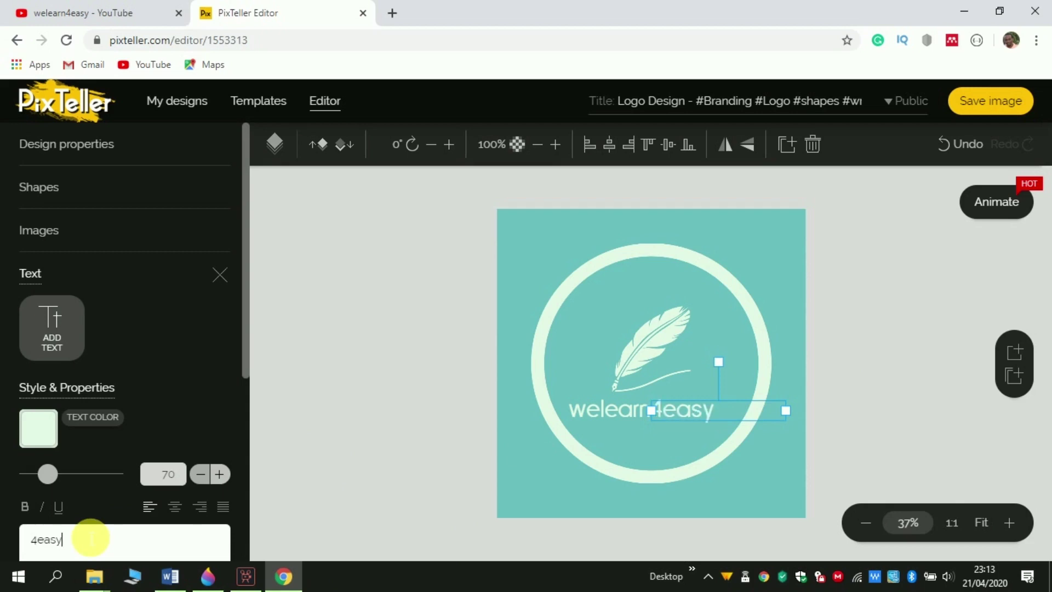
# - Set the text color of both "4easy" and "welearn" to solid pink #E91E63
pyautogui.click(52, 438)
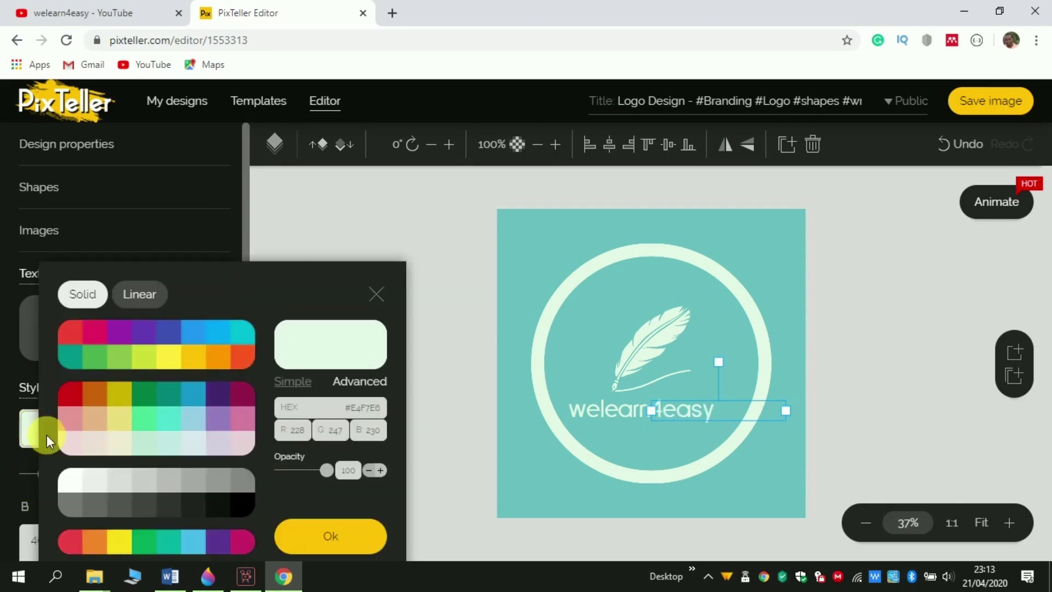
pyautogui.click(82, 334)
pyautogui.click(97, 336)
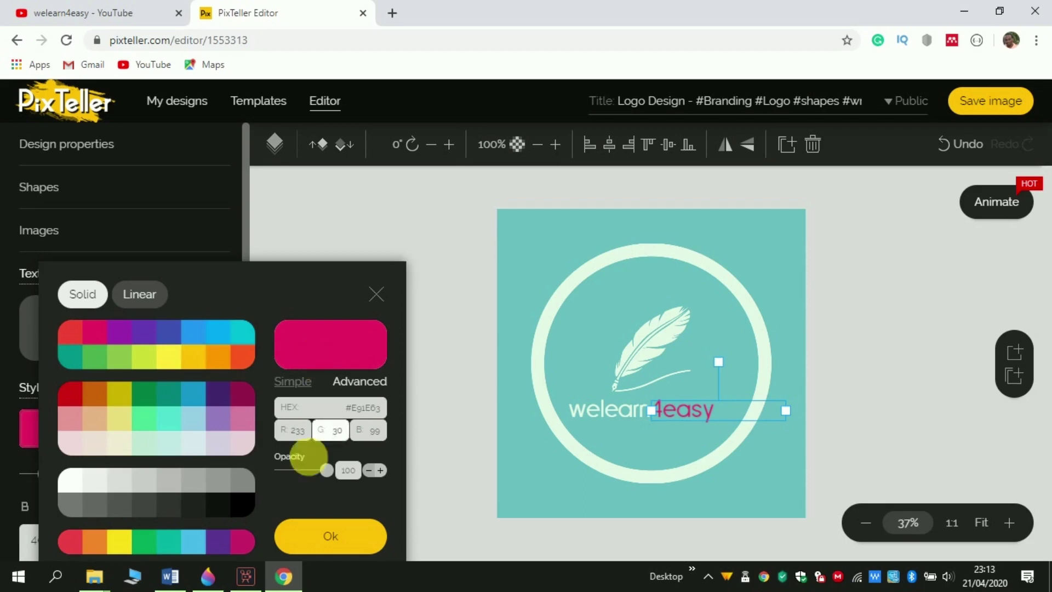
pyautogui.click(324, 535)
pyautogui.click(619, 414)
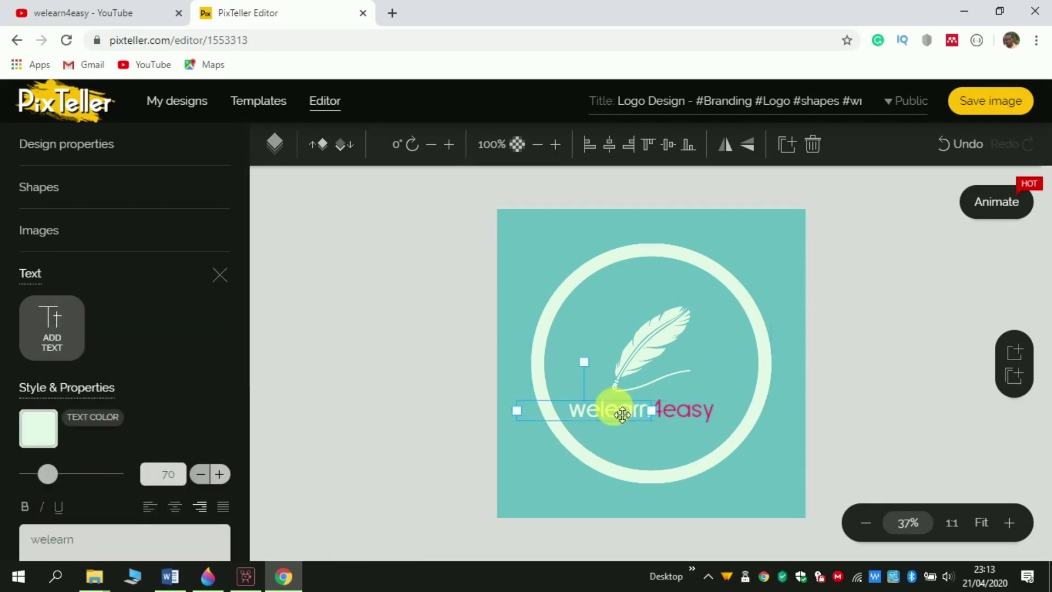
pyautogui.click(32, 430)
pyautogui.click(102, 336)
pyautogui.click(357, 536)
# - Recolor the circular ring around the logo with the same solid pink as the text
pyautogui.click(622, 264)
pyautogui.click(44, 341)
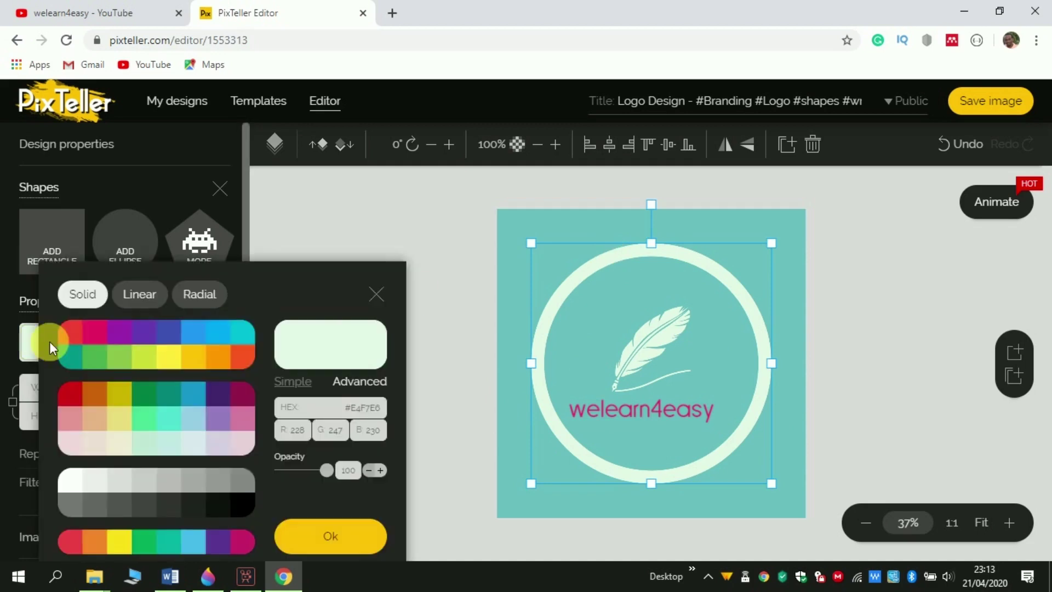
pyautogui.click(95, 332)
pyautogui.click(317, 533)
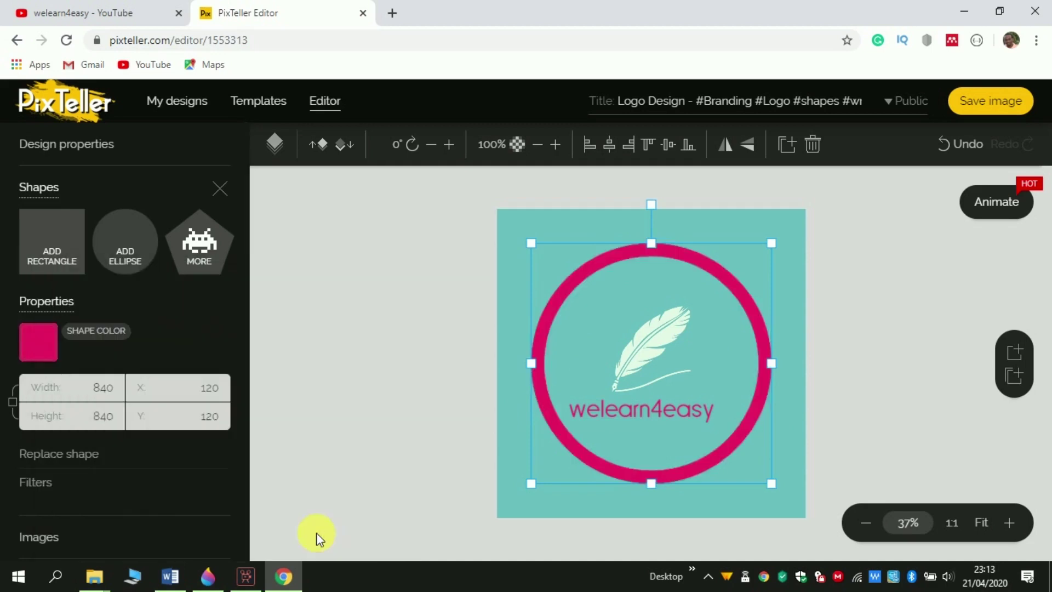
# - Upload the eagle emblem image _lsld-removebg-preview.png and place it near the design's upper-left corner, at about X 45, Y 47
pyautogui.click(687, 369)
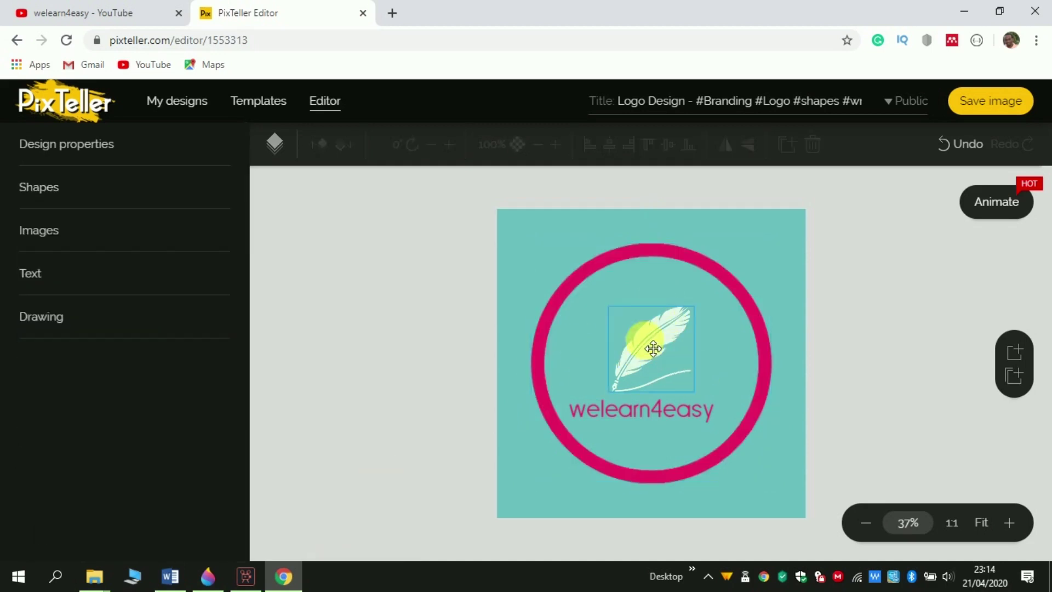
pyautogui.click(650, 378)
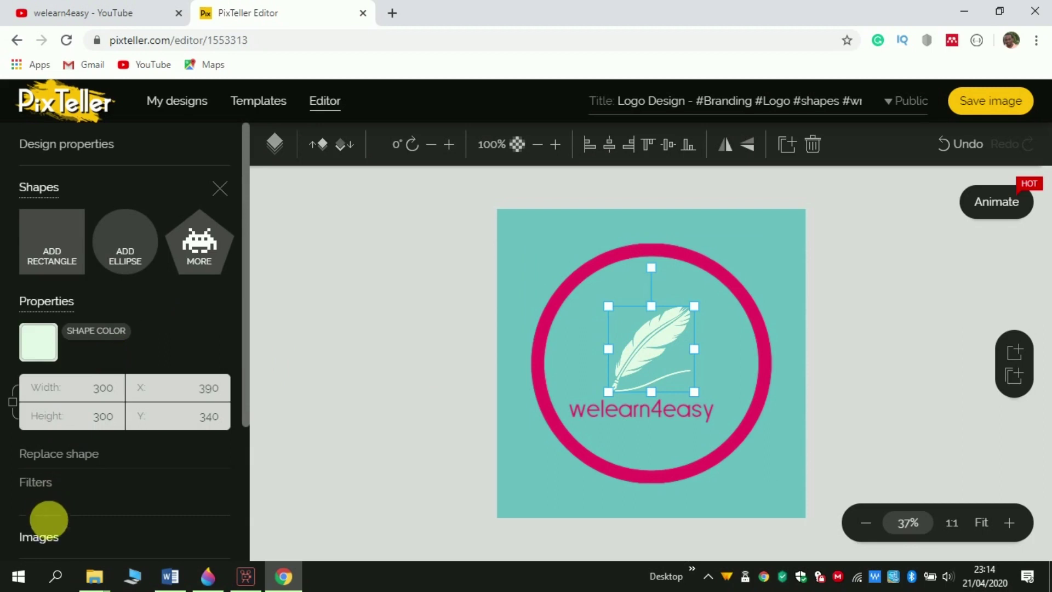
pyautogui.click(41, 536)
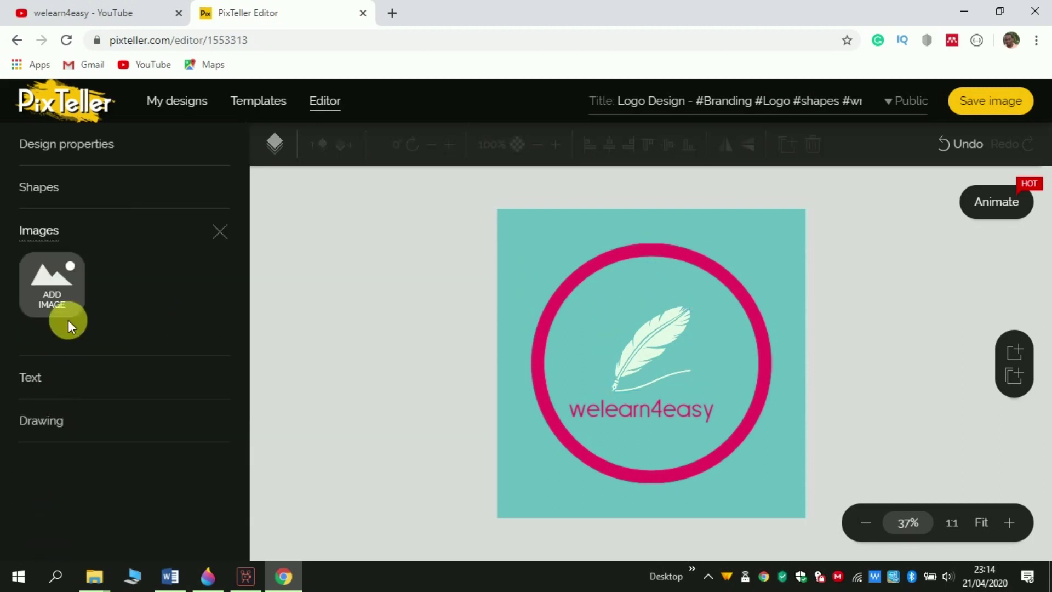
pyautogui.click(63, 293)
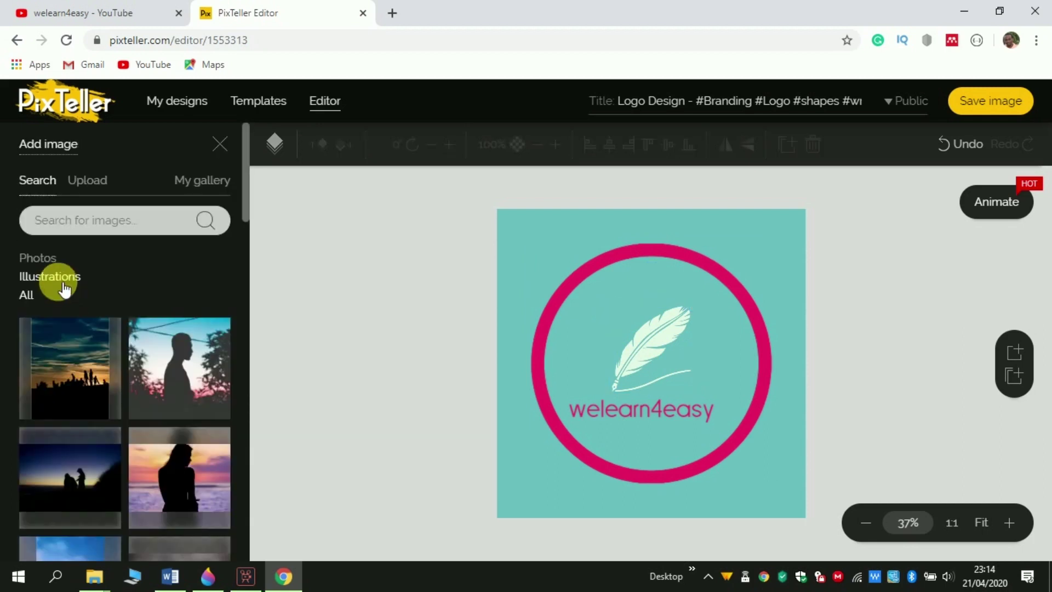
pyautogui.click(90, 184)
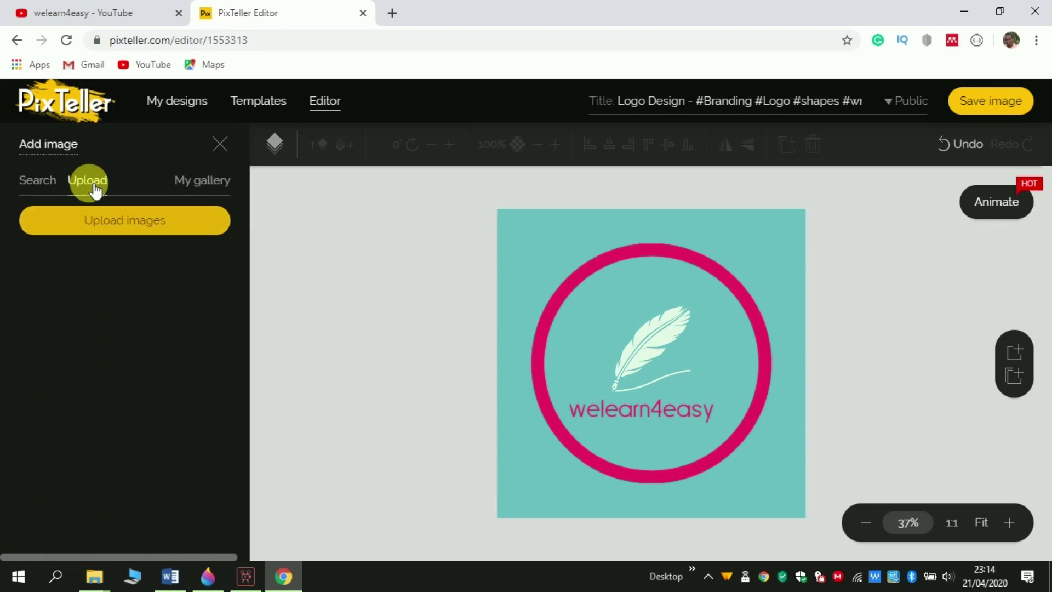
pyautogui.click(118, 222)
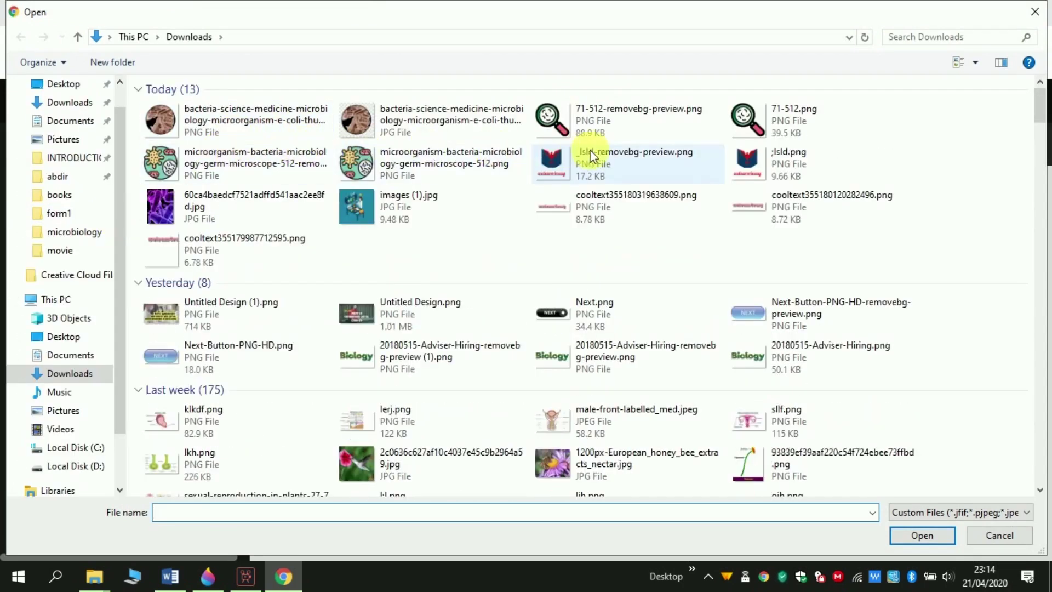
pyautogui.doubleClick(606, 169)
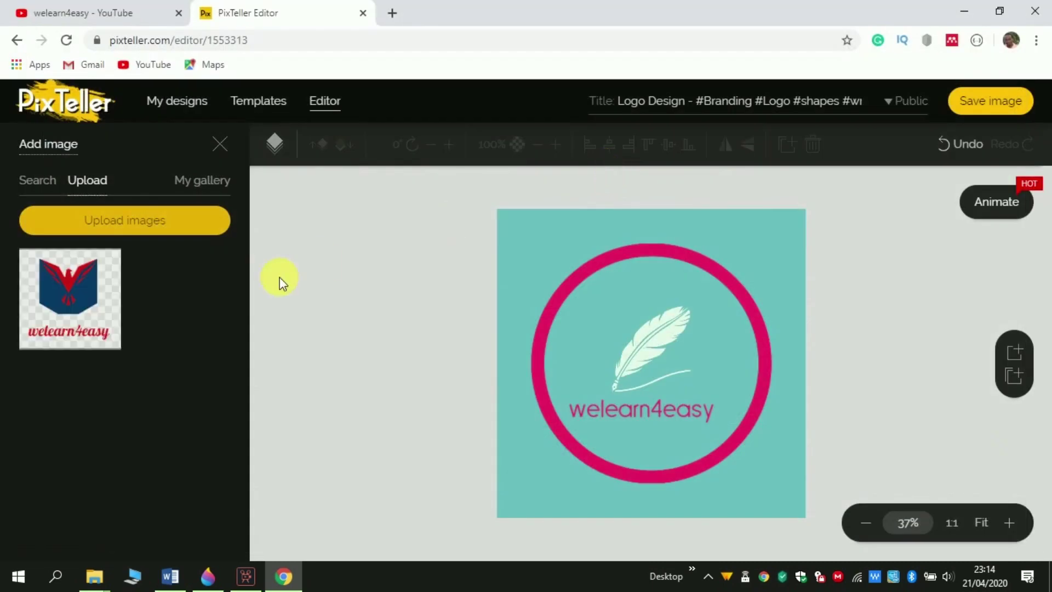
pyautogui.click(58, 293)
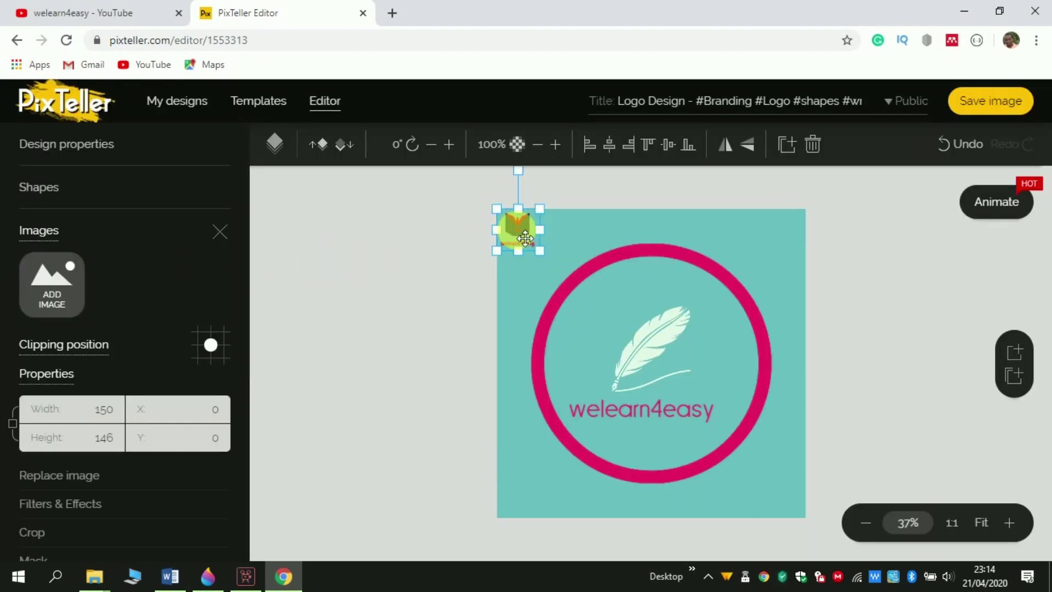
pyautogui.moveTo(525, 238)
pyautogui.mouseDown()
pyautogui.moveTo(537, 247)
pyautogui.moveTo(531, 236)
pyautogui.mouseUp()
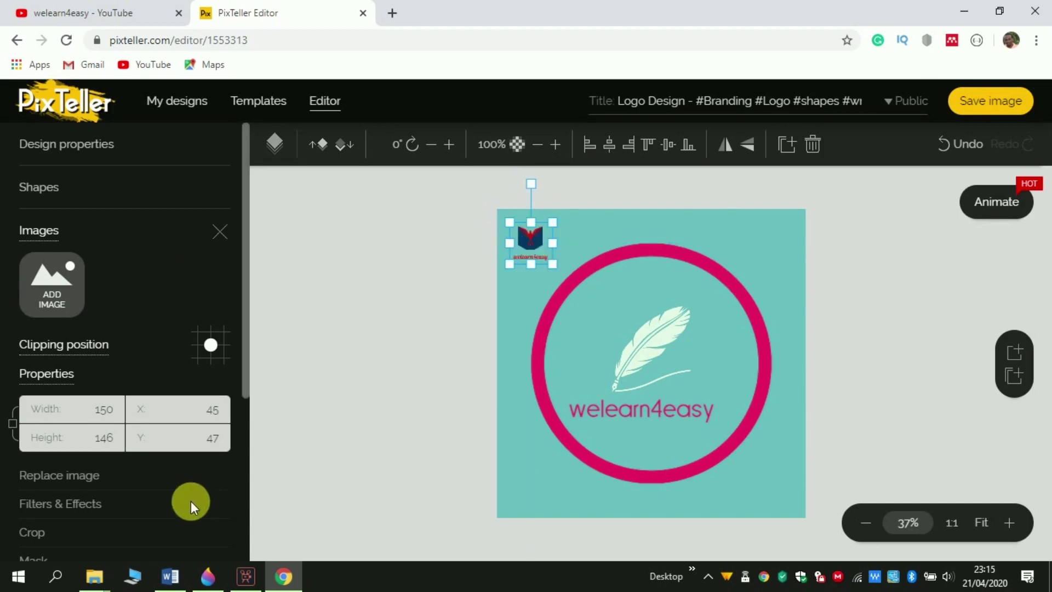
# - Crop the uploaded image to the eagle emblem, cutting off the welearn4easy text and the empty side margins
pyautogui.click(33, 534)
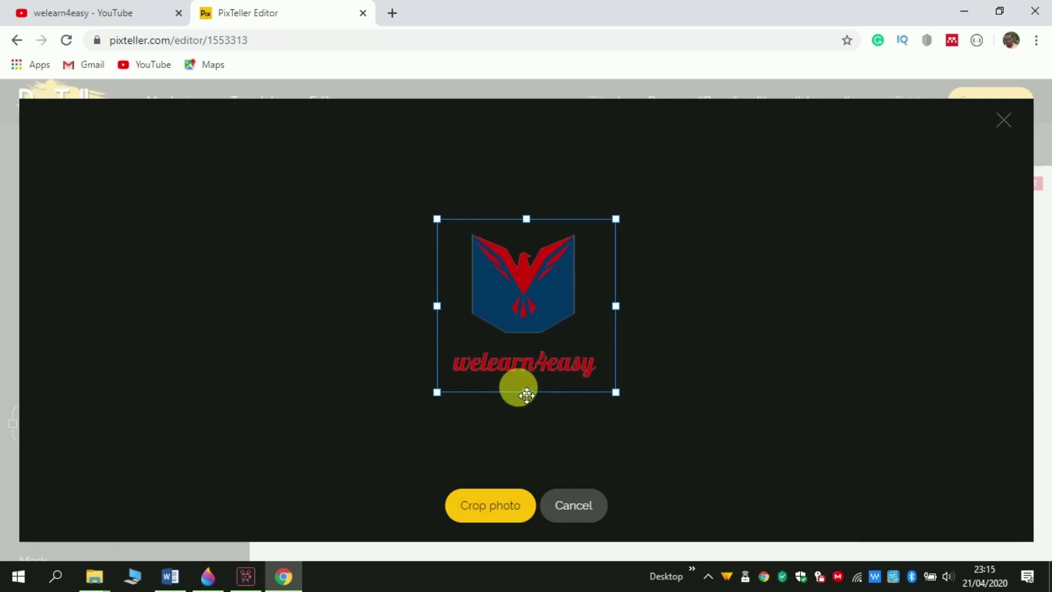
pyautogui.moveTo(530, 392); pyautogui.dragTo(529, 352)
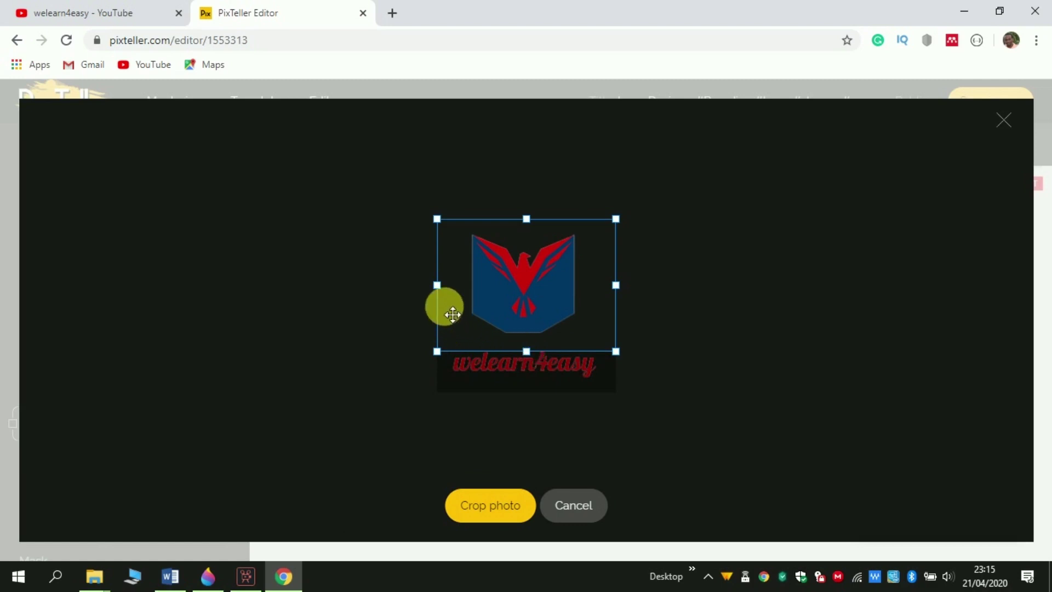
pyautogui.moveTo(445, 293); pyautogui.dragTo(466, 298)
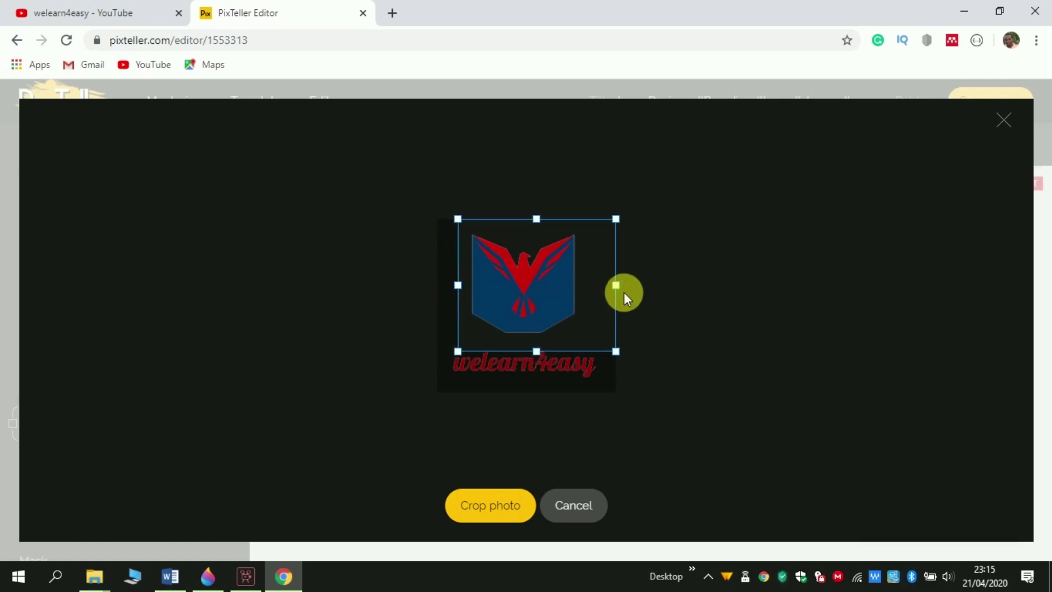
pyautogui.moveTo(616, 286); pyautogui.dragTo(602, 293)
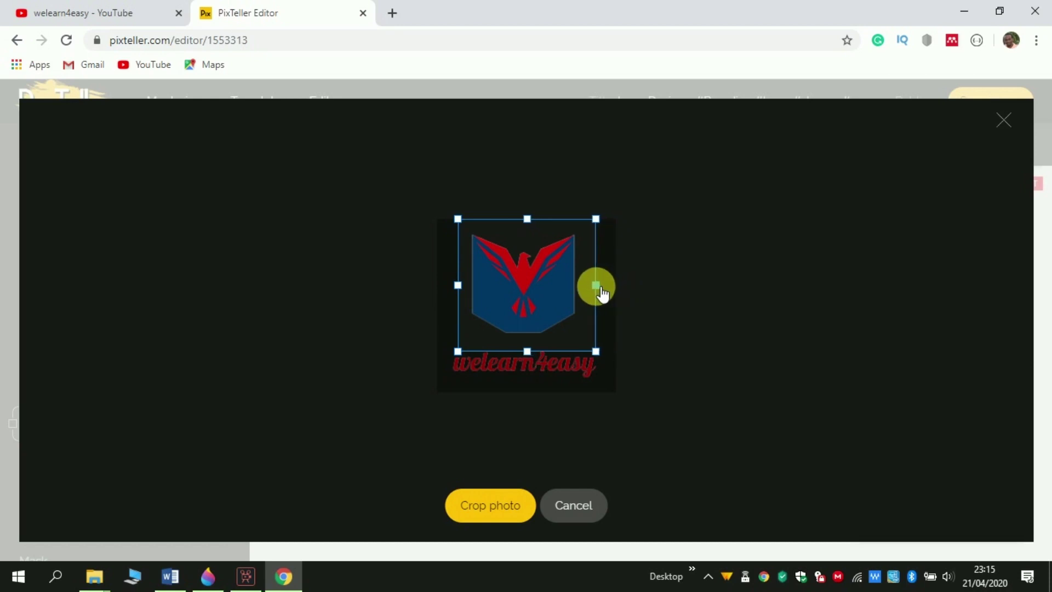
pyautogui.click(507, 517)
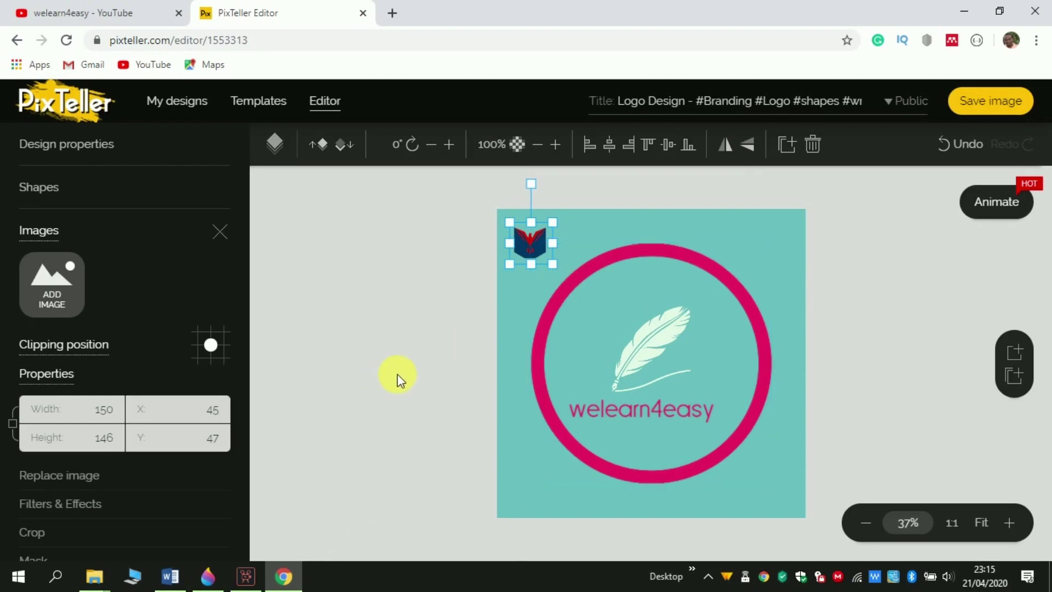
# - Switch to animation mode, play the animation to check the feather's motion, and select the eagle image's keyframe at 0.0 s
pyautogui.click(1003, 216)
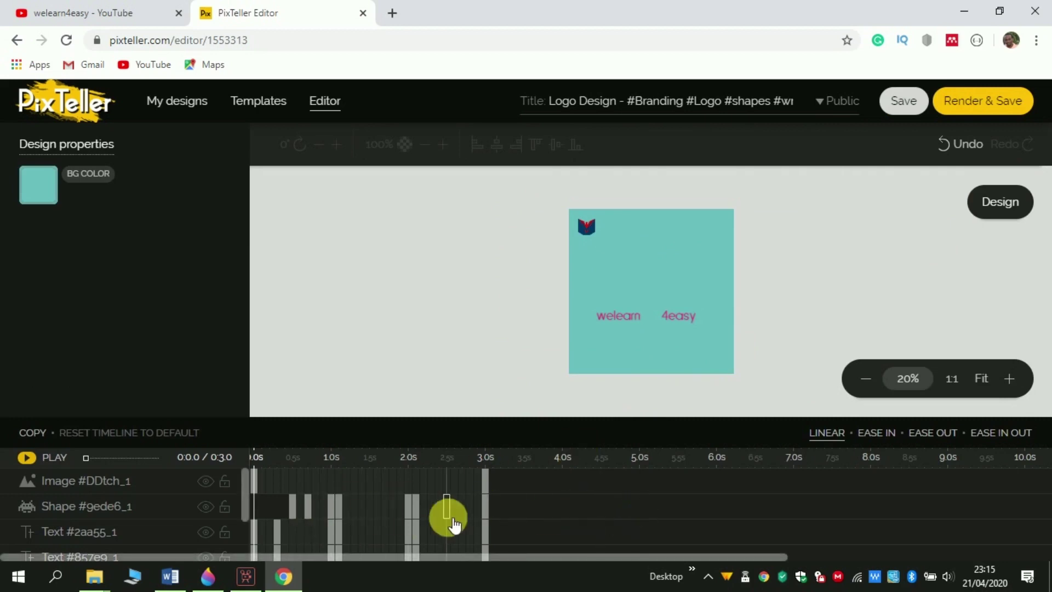
pyautogui.click(172, 494)
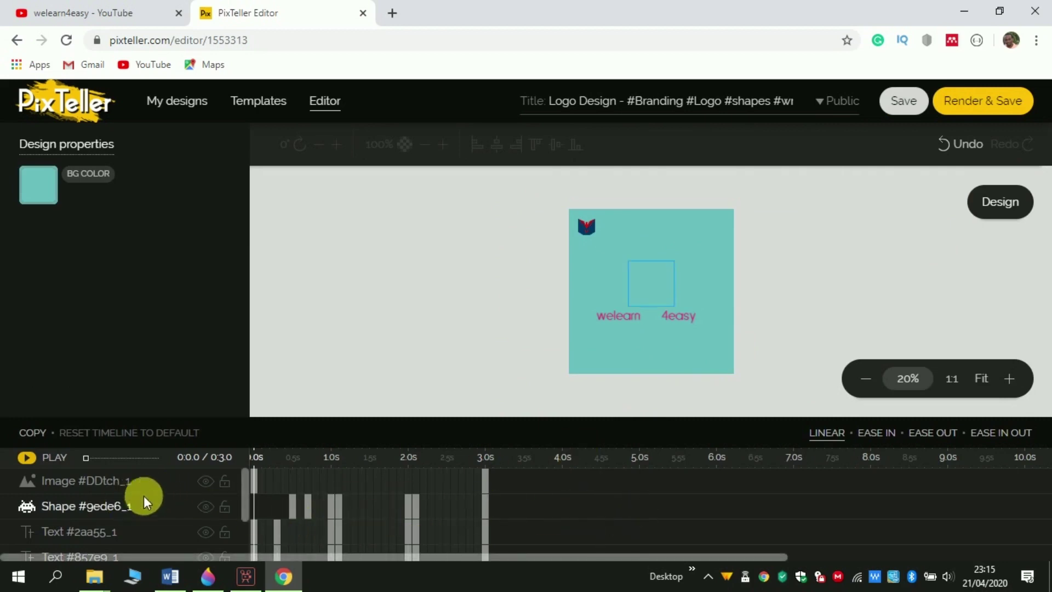
pyautogui.click(316, 455)
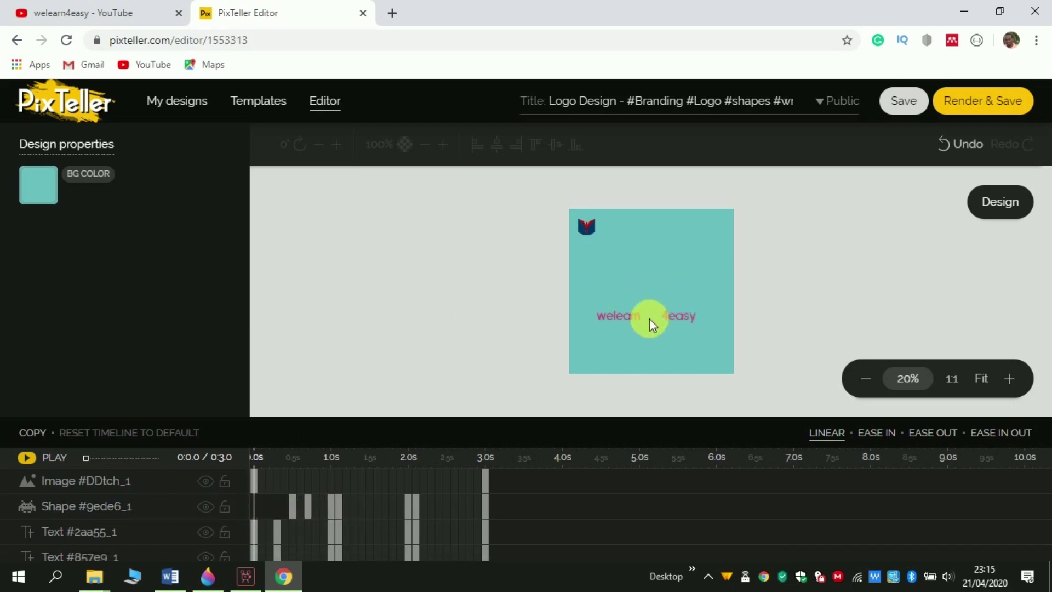
pyautogui.click(32, 463)
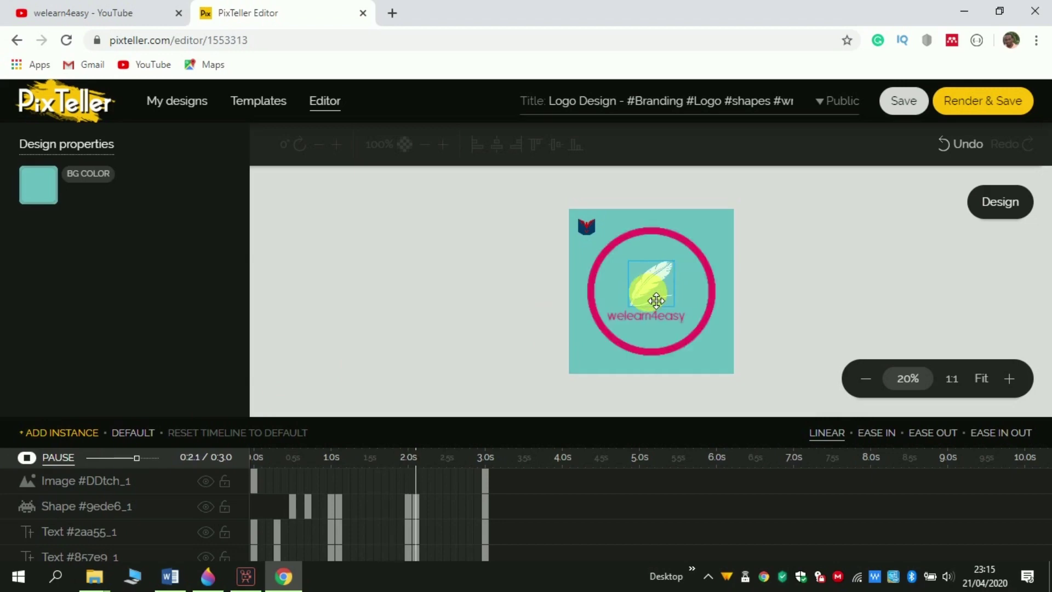
pyautogui.click(655, 301)
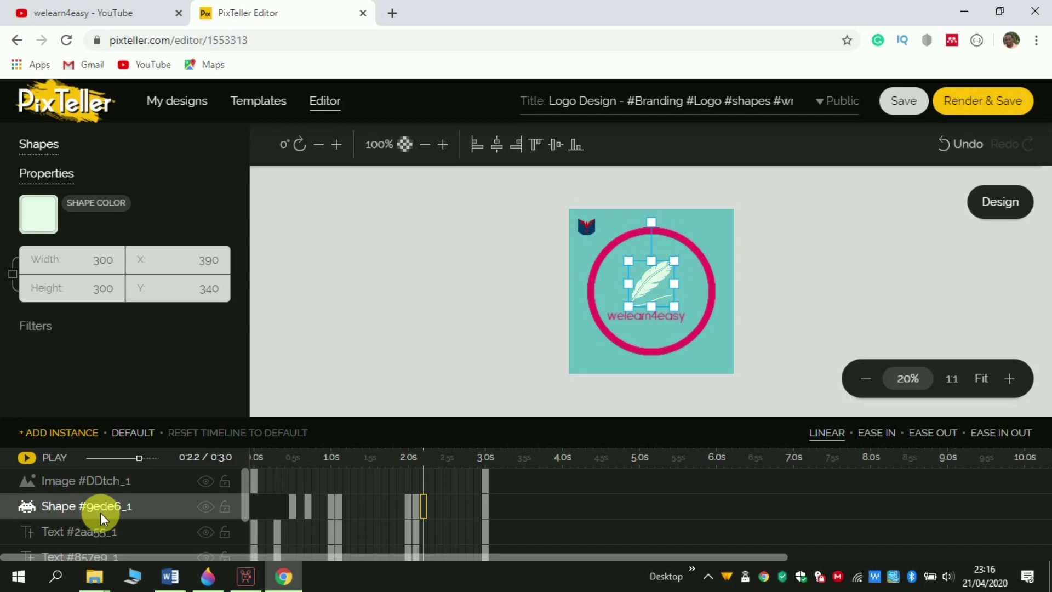
pyautogui.click(260, 487)
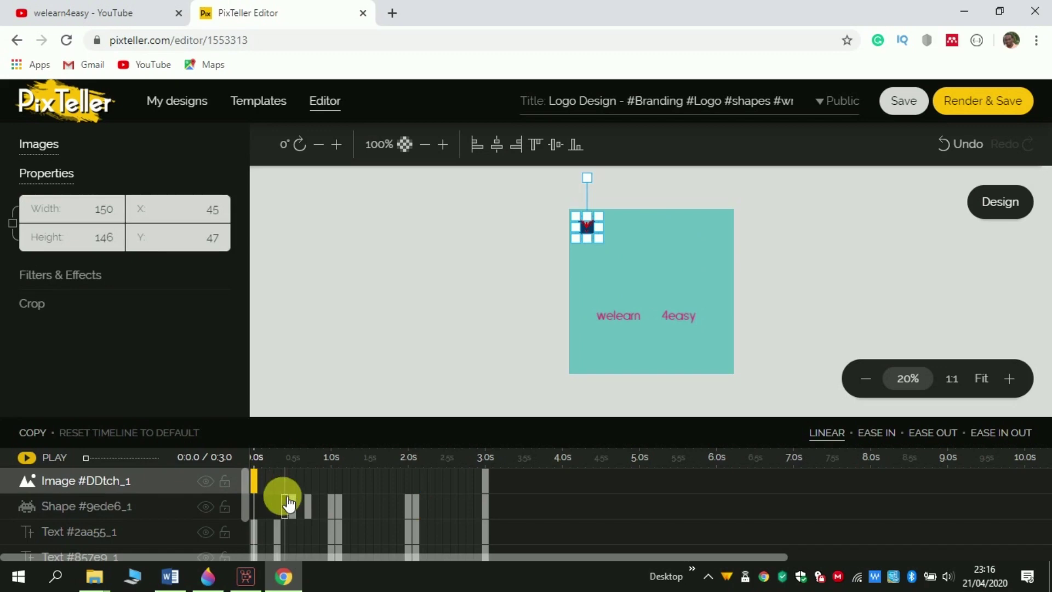
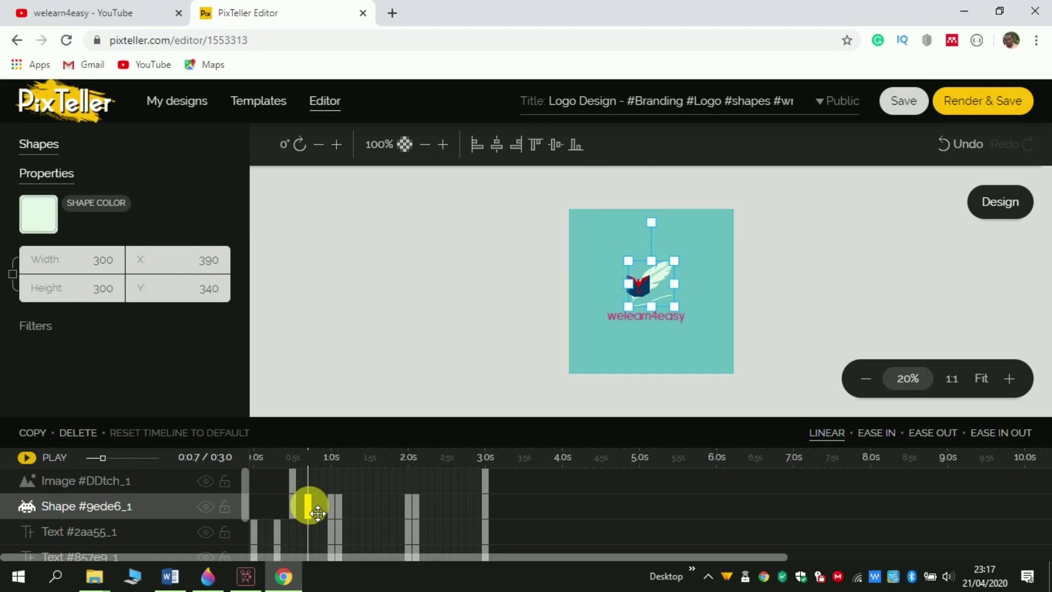
# - Add a keyframe for the eagle image at 0.7 s with width 300 and height 300
pyautogui.click(307, 481)
pyautogui.doubleClick(122, 215)
pyautogui.write('300')
pyautogui.press('Tab')
pyautogui.write('300')
# - Position the eagle image over the feather at the 0.7 s keyframe, with X 390 and Y 340
pyautogui.click(315, 508)
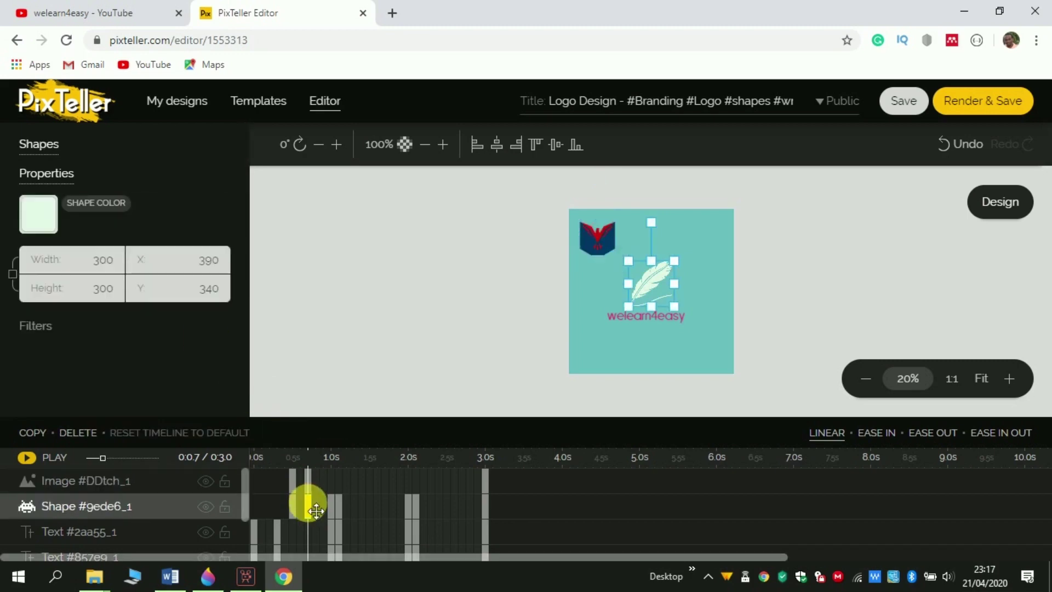
pyautogui.click(308, 481)
pyautogui.doubleClick(212, 209)
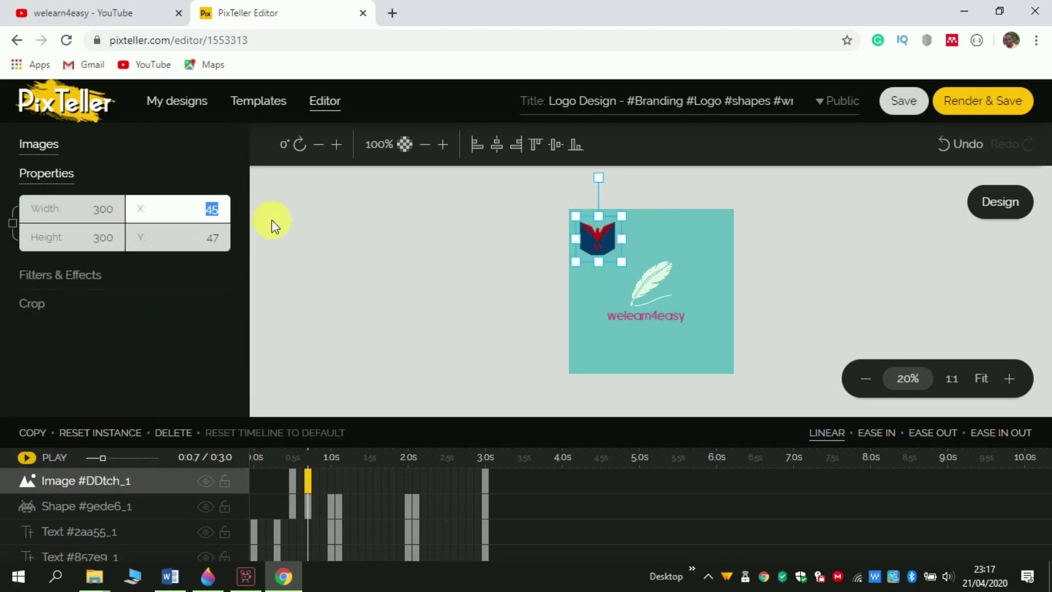
pyautogui.doubleClick(211, 237)
pyautogui.write('340')
# - Add a keyframe for the eagle image at 1.0 s with width 300 and height 300, matching the feather
pyautogui.click(333, 507)
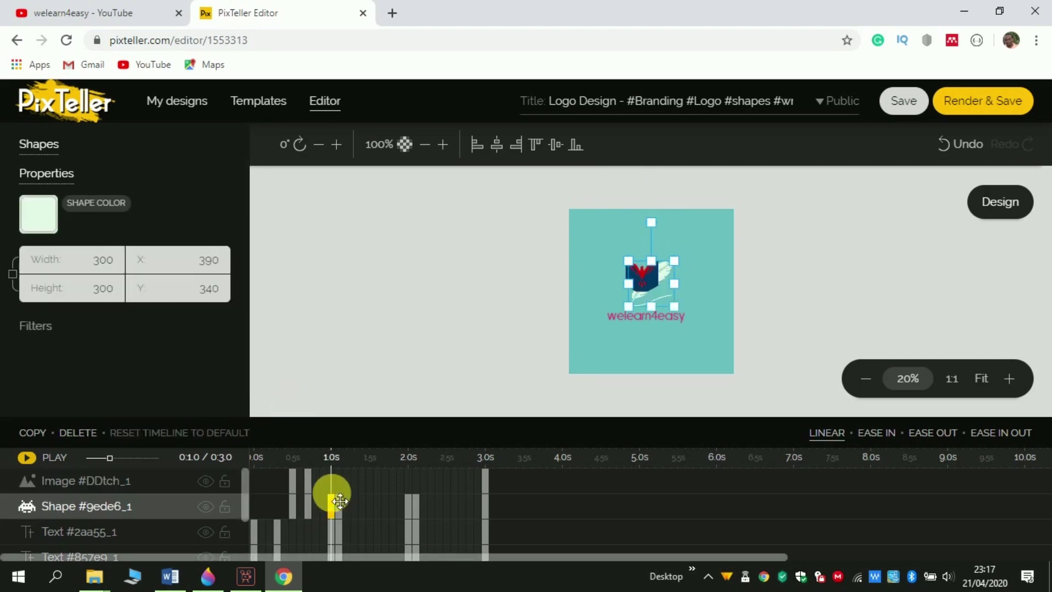
pyautogui.click(337, 489)
pyautogui.click(339, 507)
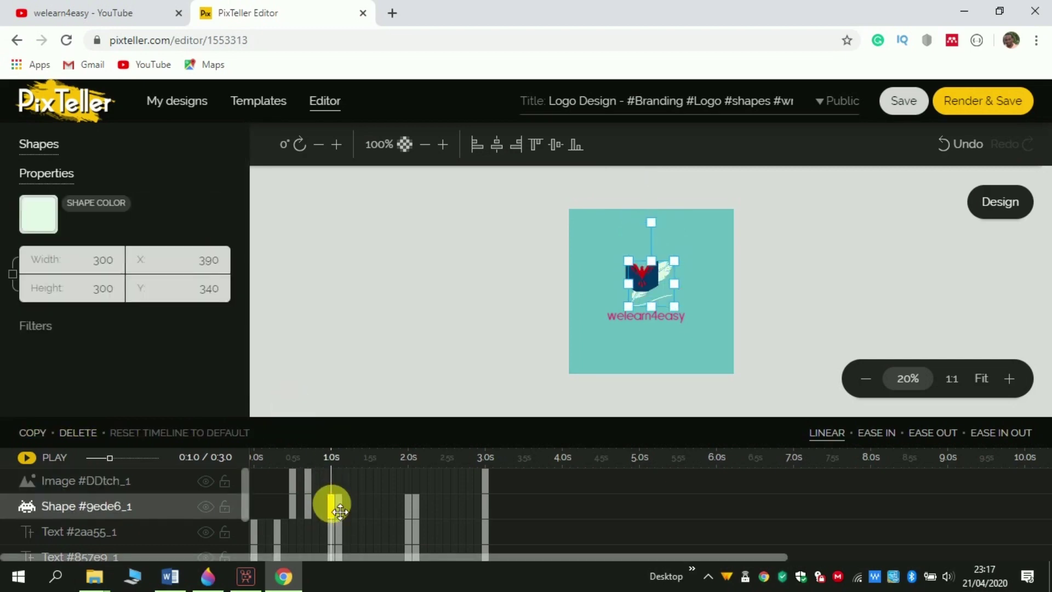
pyautogui.click(331, 482)
pyautogui.doubleClick(102, 208)
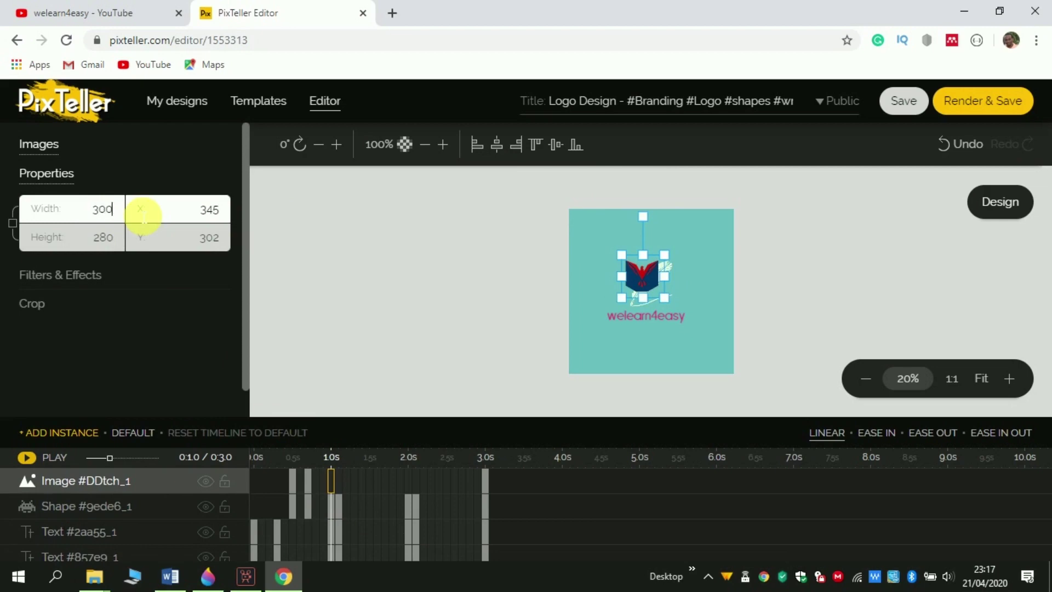
pyautogui.write('300')
pyautogui.doubleClick(103, 239)
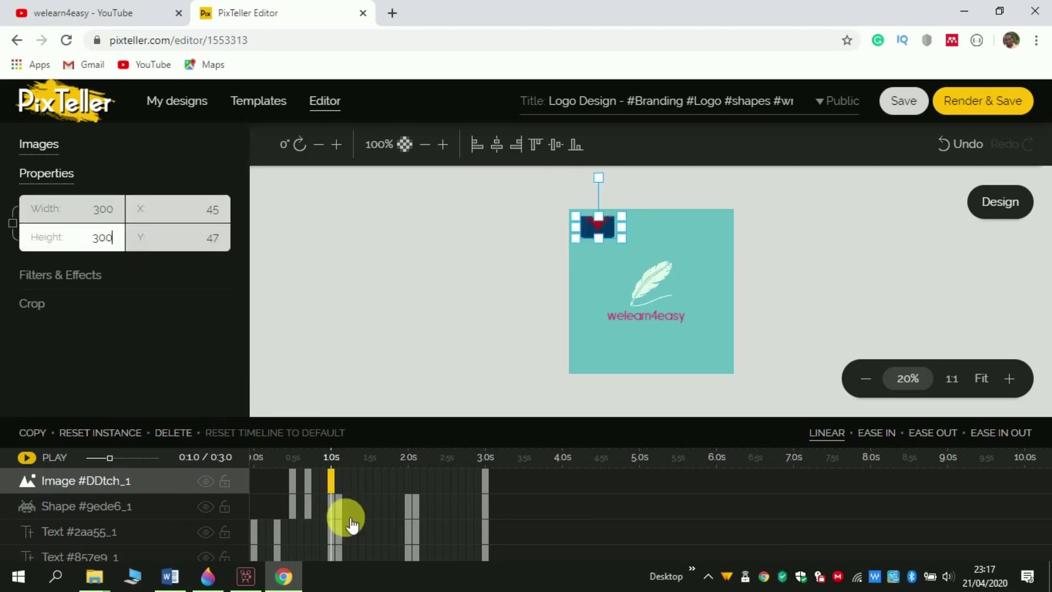
# - Set the eagle image's position at the 1.0 s keyframe to X 390 and Y 340
pyautogui.click(338, 507)
pyautogui.click(331, 481)
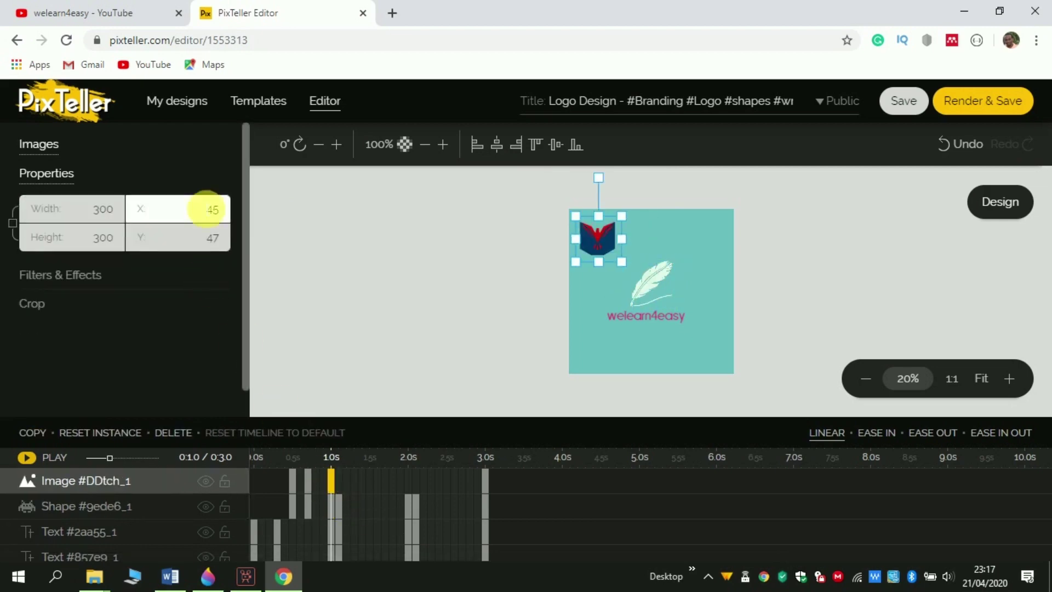
pyautogui.write('390')
pyautogui.doubleClick(213, 238)
pyautogui.write('340')
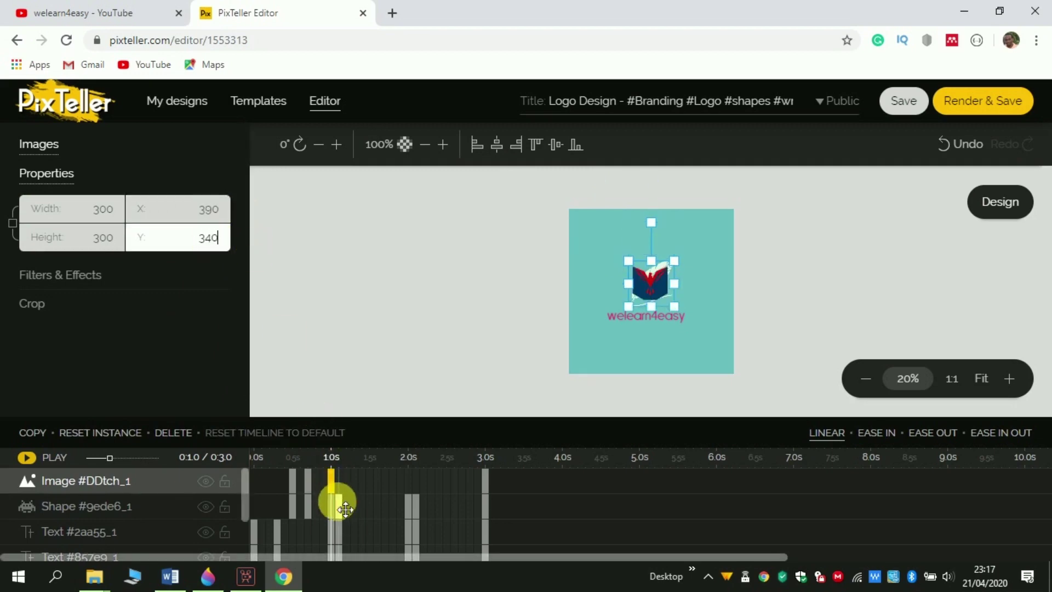
# - Add a keyframe for the eagle image at 1.1 s with width 500 and height 500
pyautogui.click(339, 505)
pyautogui.click(338, 482)
pyautogui.doubleClick(125, 210)
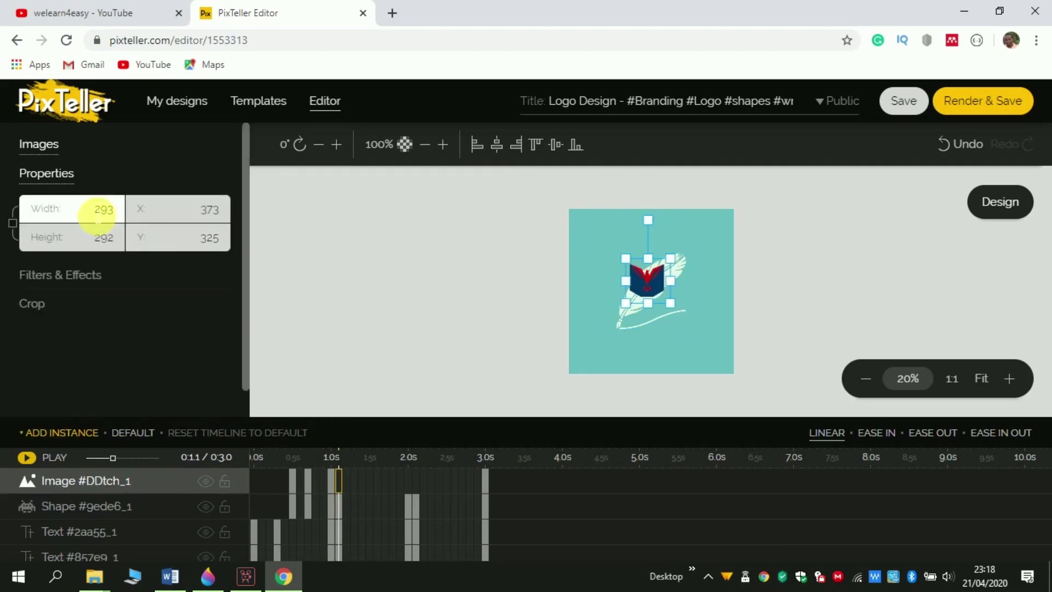
pyautogui.write('500')
pyautogui.press('Tab')
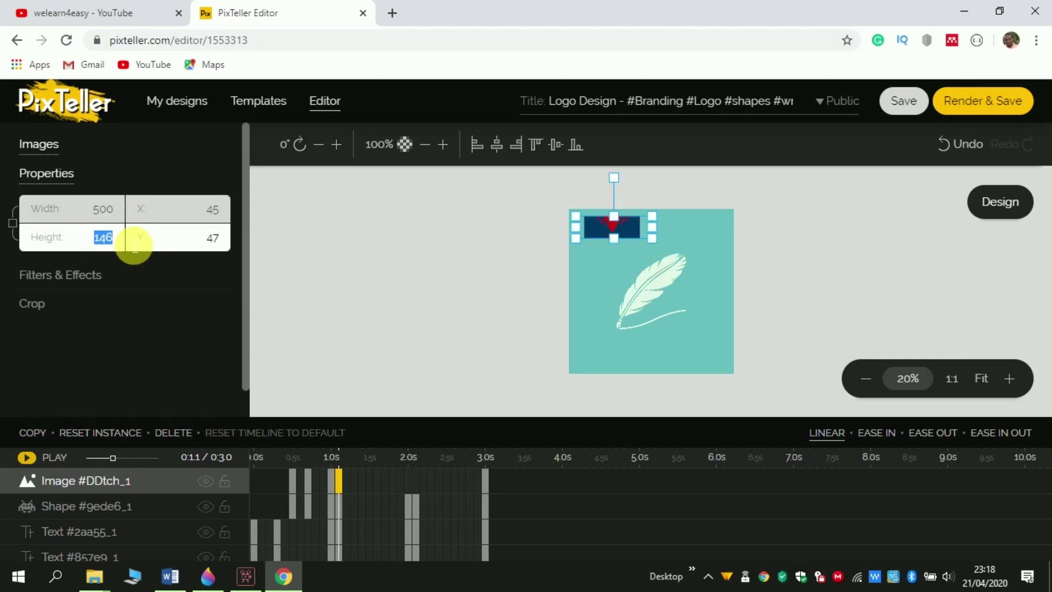
# - Set the eagle image's position at the 1.1 s keyframe to X 290 and Y 290, matching the enlarged feather
pyautogui.click(339, 505)
pyautogui.click(338, 482)
pyautogui.doubleClick(216, 214)
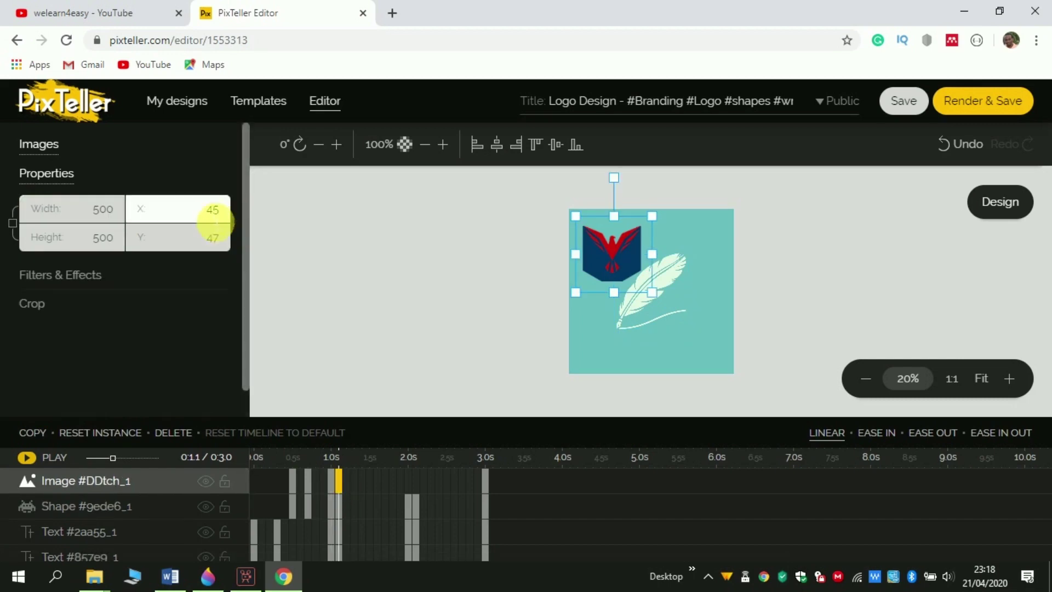
pyautogui.write('290')
pyautogui.doubleClick(207, 242)
pyautogui.write('290')
pyautogui.click(338, 506)
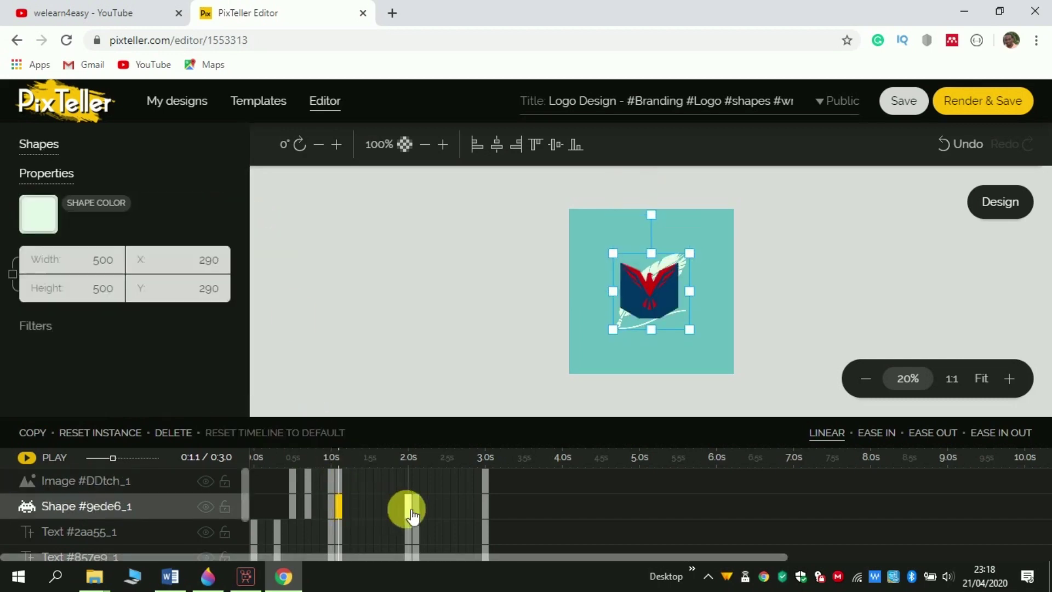
# - Add a keyframe for the eagle image at 2.0 s with width 500 and height 500, matching the feather
pyautogui.click(409, 507)
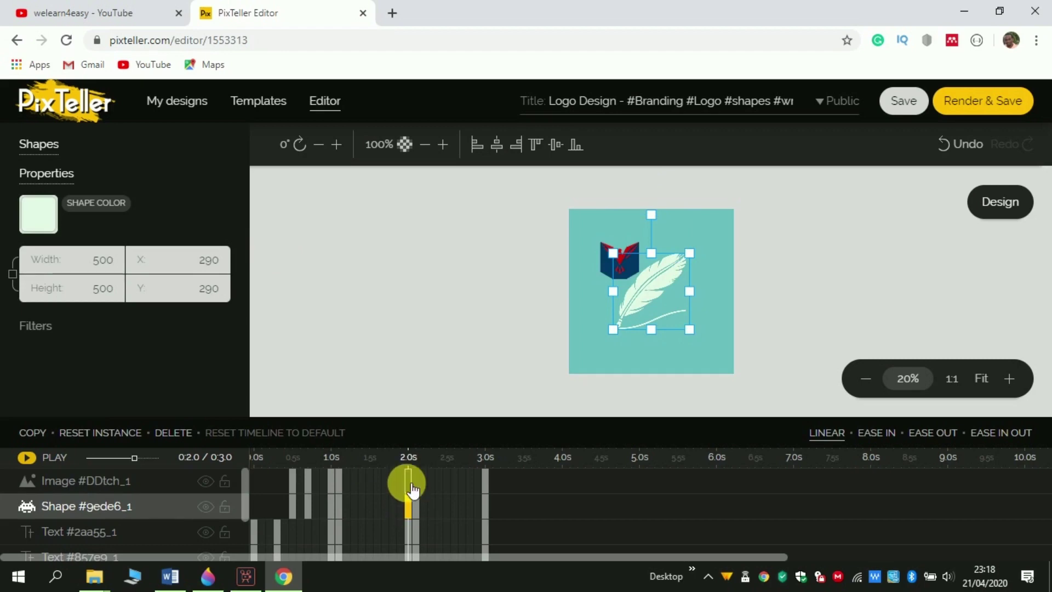
pyautogui.click(408, 481)
pyautogui.click(99, 218)
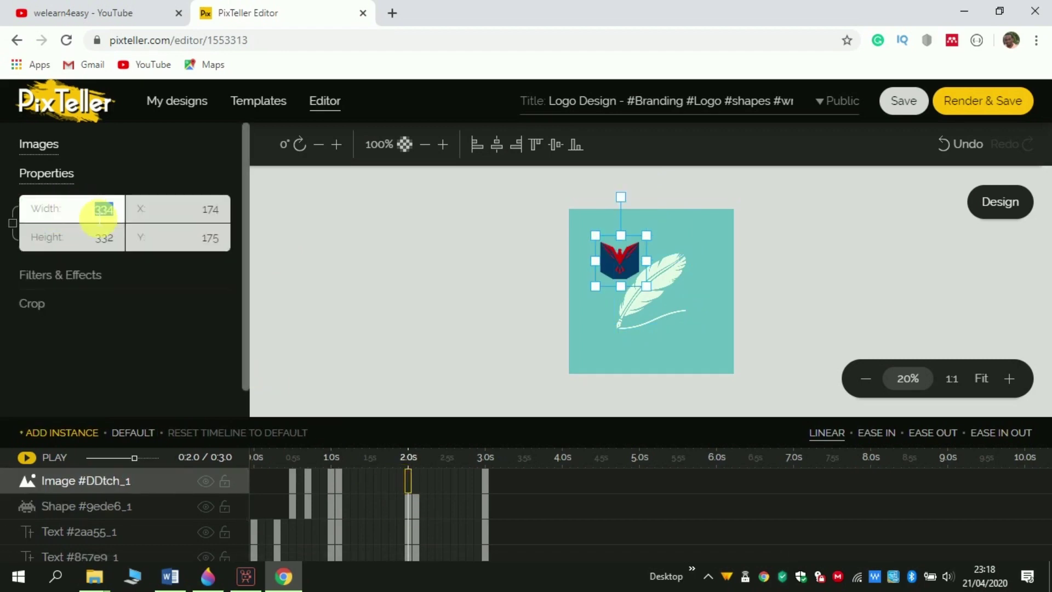
pyautogui.write('500')
pyautogui.click(109, 239)
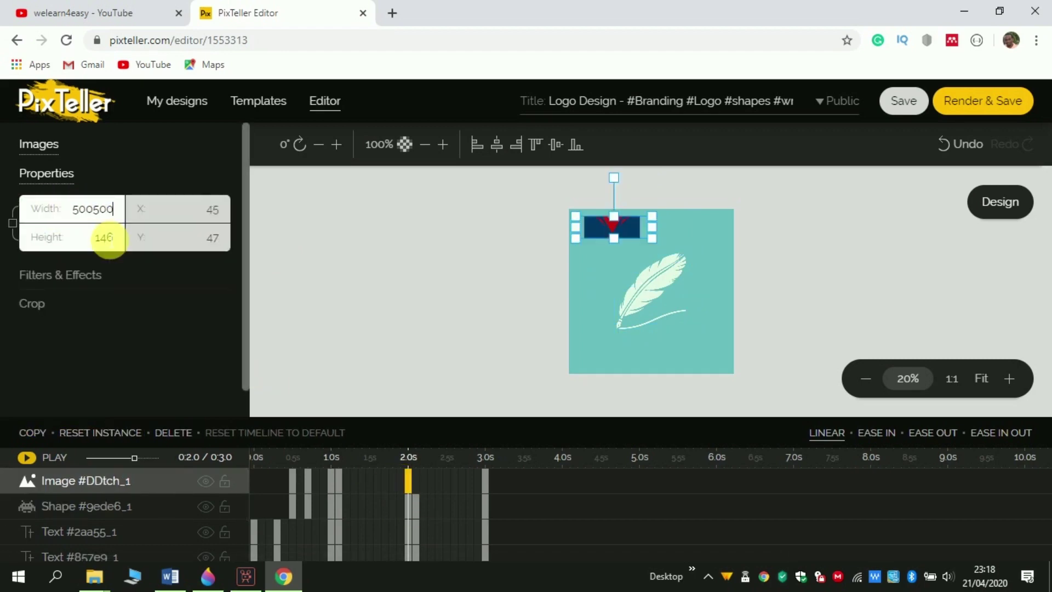
pyautogui.doubleClick(109, 239)
pyautogui.write('50')
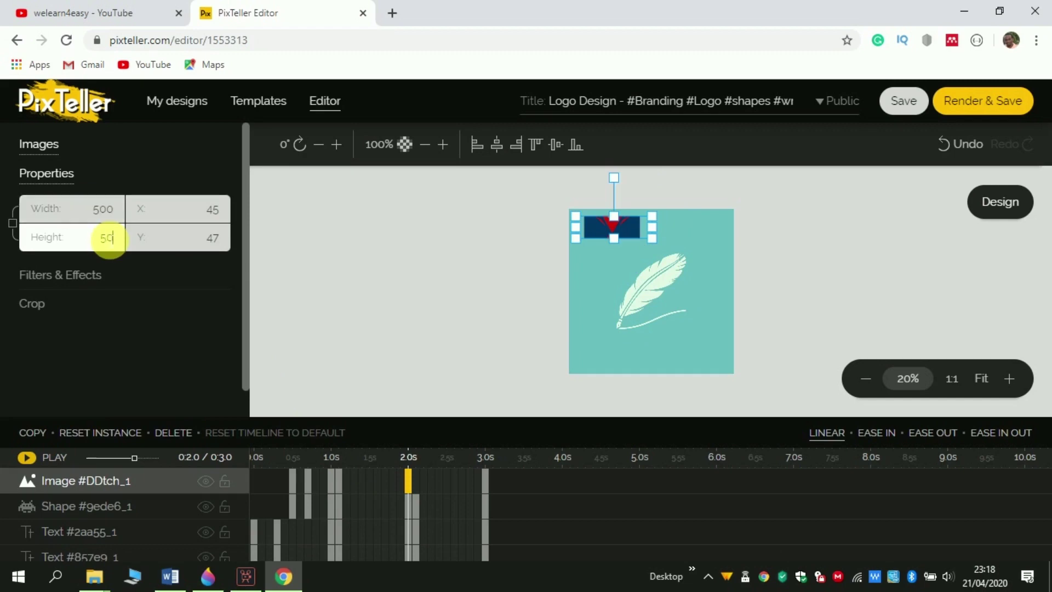
pyautogui.write('0')
# - Set the eagle image's position at the 2.0 s keyframe to X 290 and Y 290
pyautogui.doubleClick(213, 214)
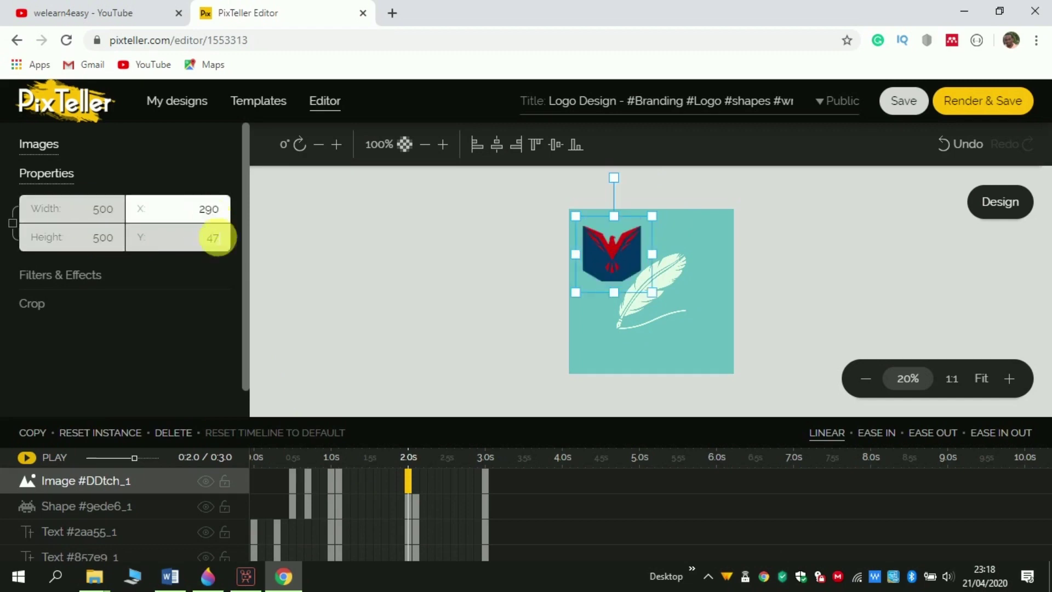
pyautogui.doubleClick(215, 239)
pyautogui.write('290')
pyautogui.press('Return')
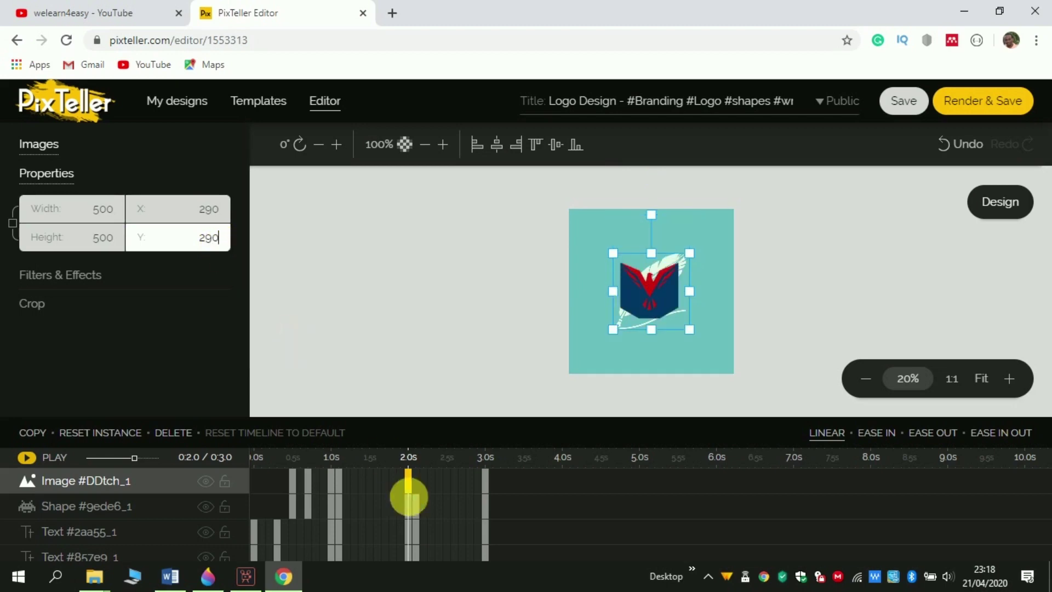
# - Add a keyframe for the eagle image at 2.1 s with width 300 and height 300
pyautogui.click(413, 498)
pyautogui.click(417, 481)
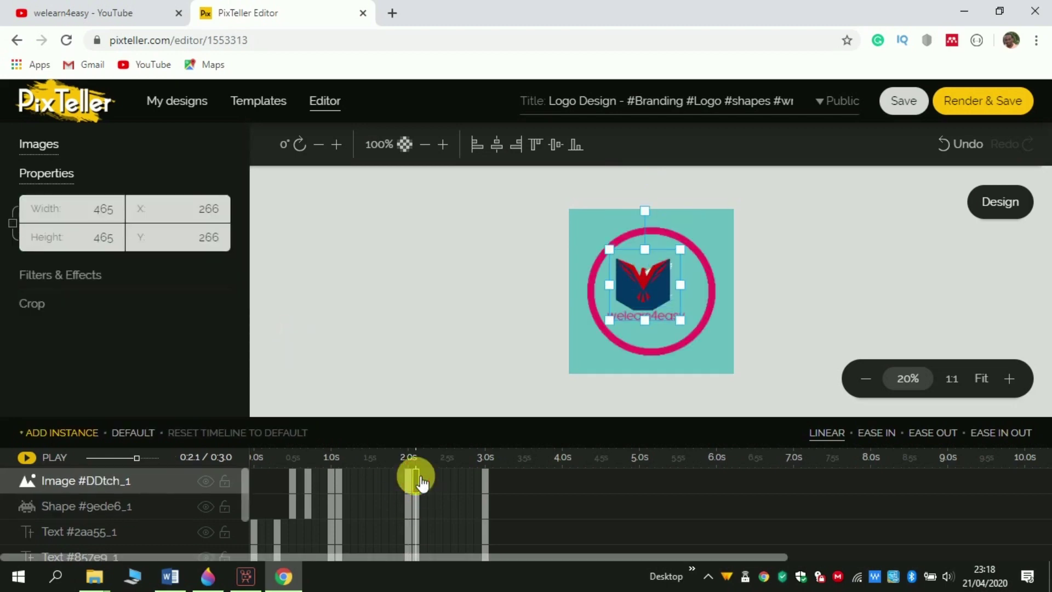
pyautogui.click(108, 221)
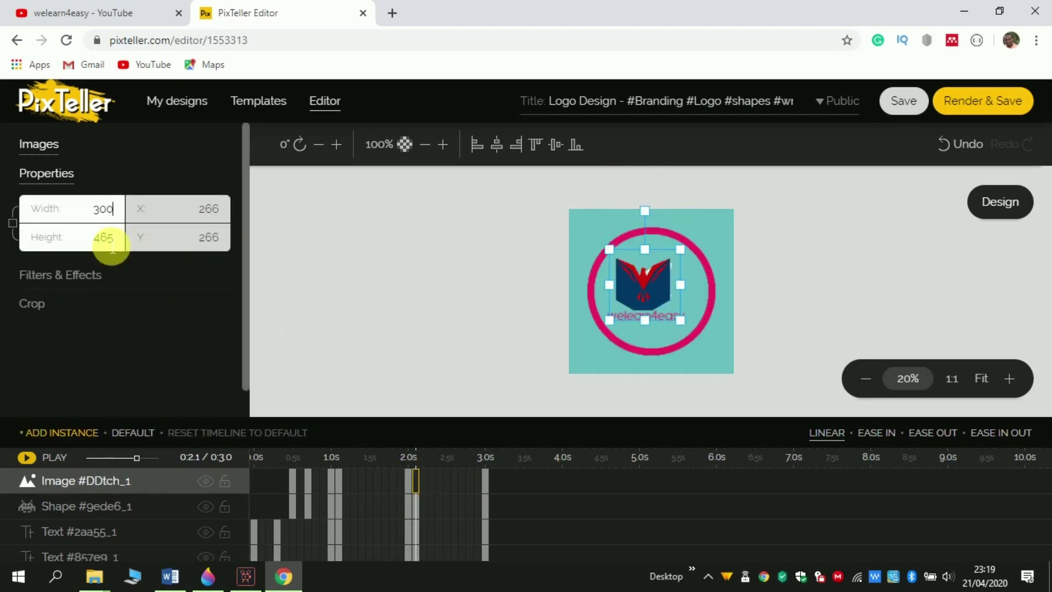
pyautogui.doubleClick(110, 240)
pyautogui.write('300')
pyautogui.press('Return')
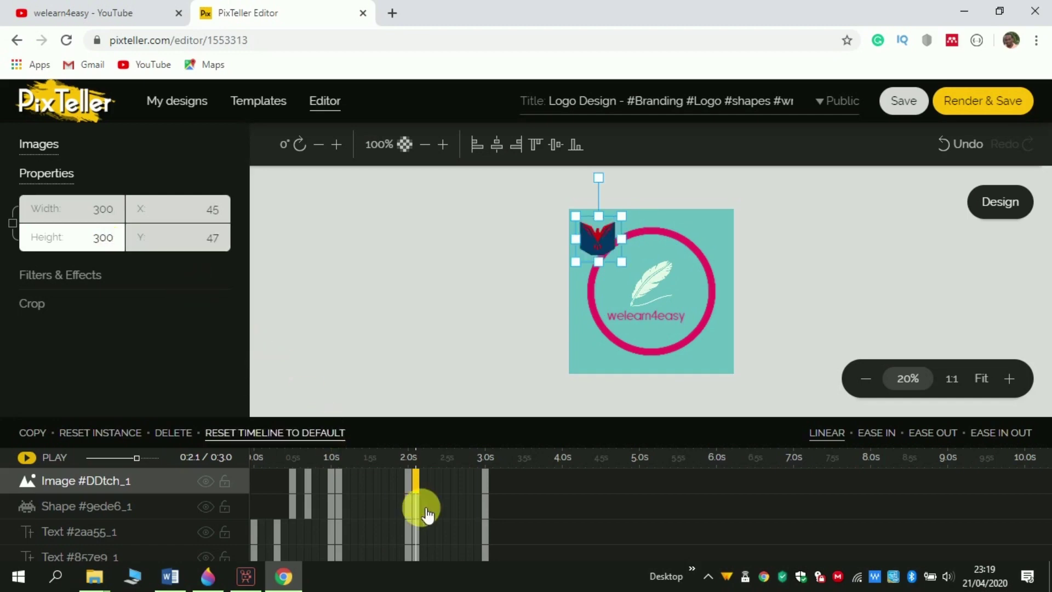
# - Set the eagle image's position at the 2.1 s keyframe to X 390 and Y 340, matching the feather
pyautogui.click(418, 507)
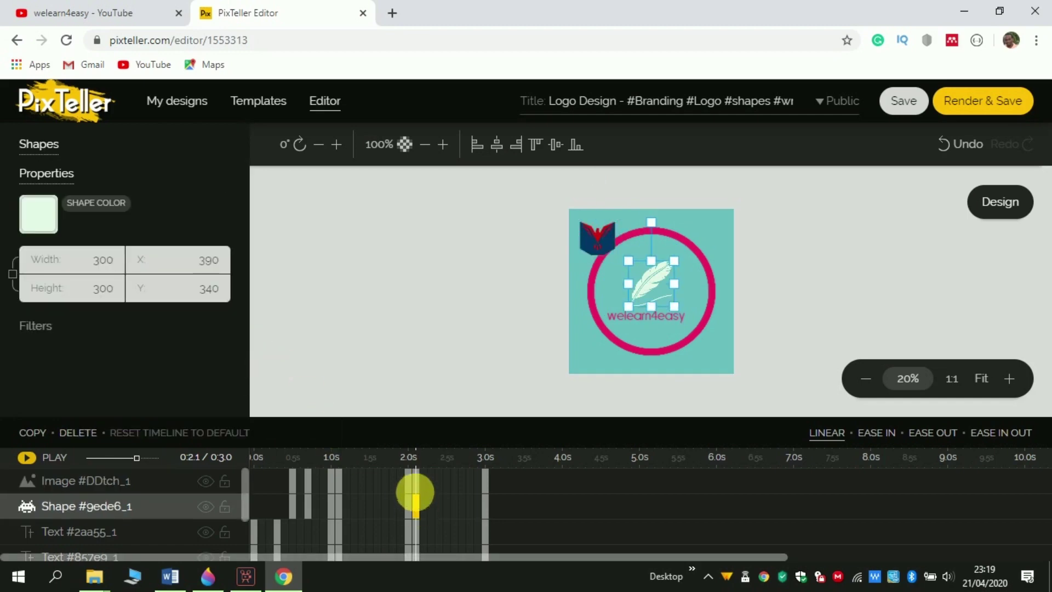
pyautogui.click(415, 483)
pyautogui.click(214, 209)
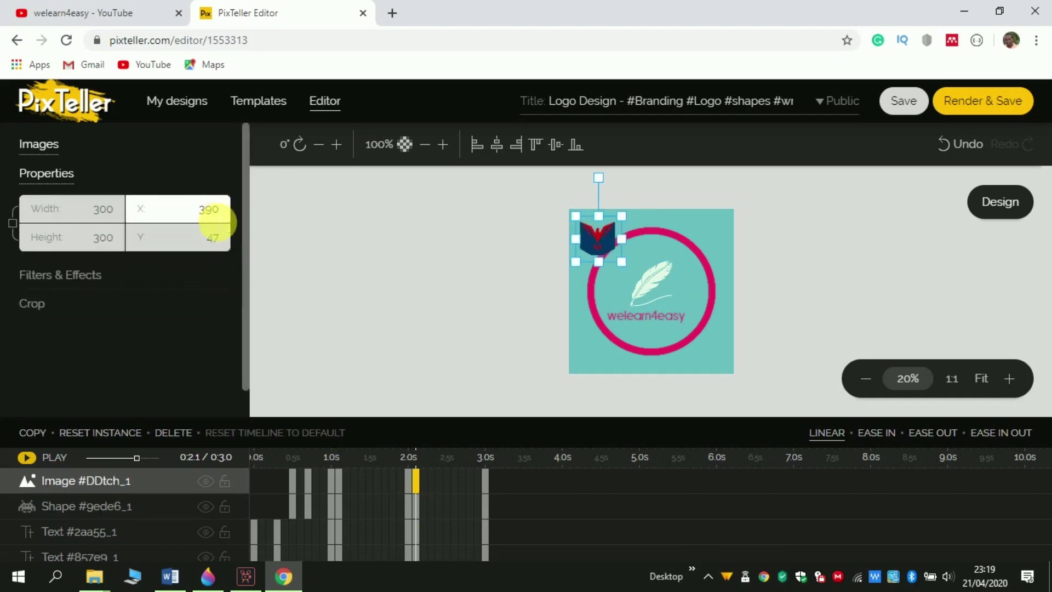
pyautogui.write('390')
pyautogui.press('Return')
pyautogui.doubleClick(217, 244)
pyautogui.write('340')
pyautogui.press('Return')
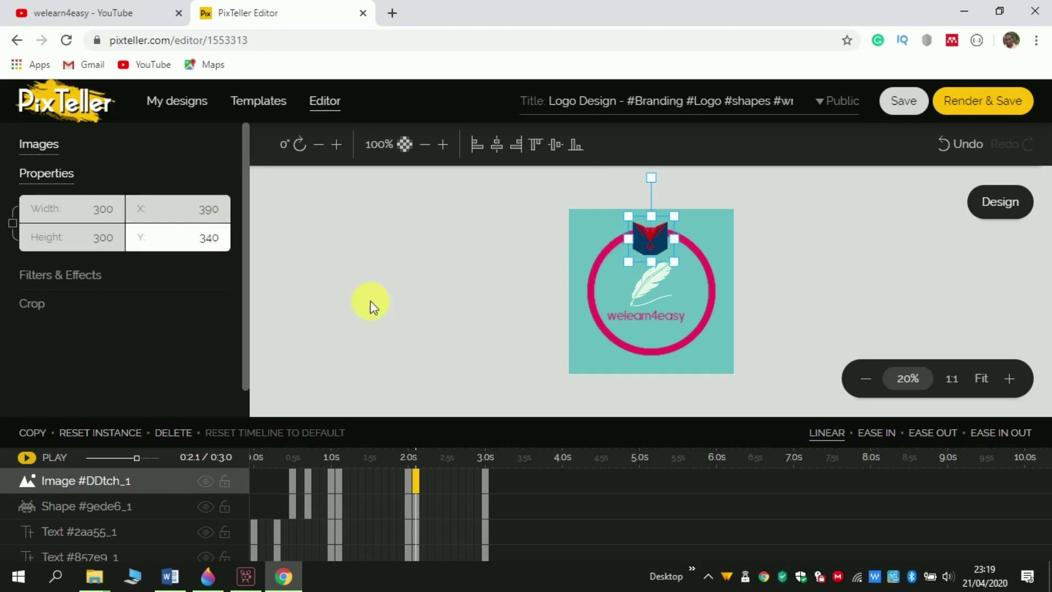
# - Set the eagle image's width and height to 300 at its final 3.0 s keyframe
pyautogui.click(472, 483)
pyautogui.click(488, 507)
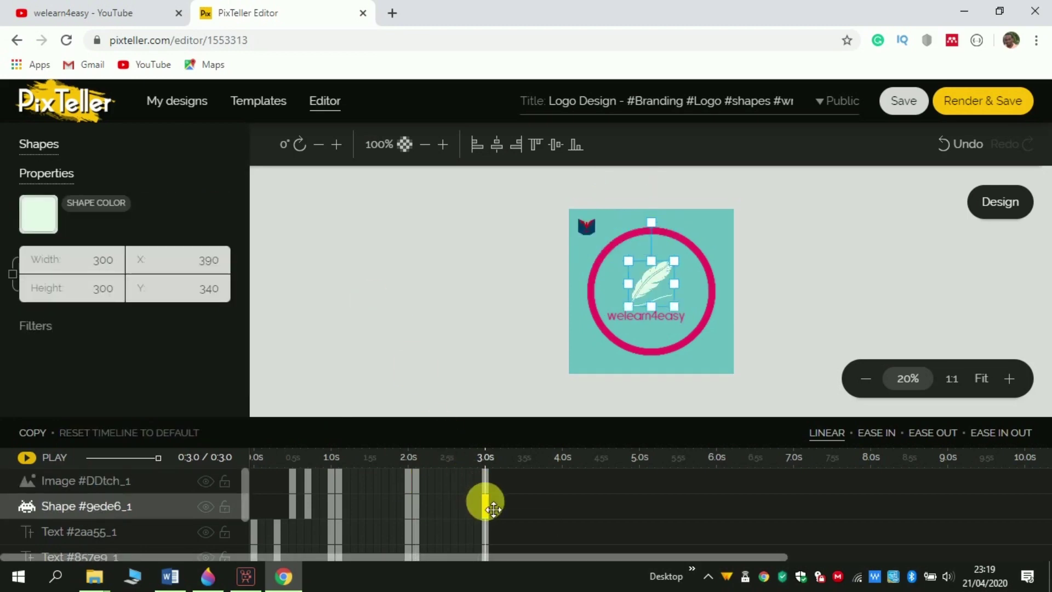
pyautogui.click(485, 481)
pyautogui.click(113, 216)
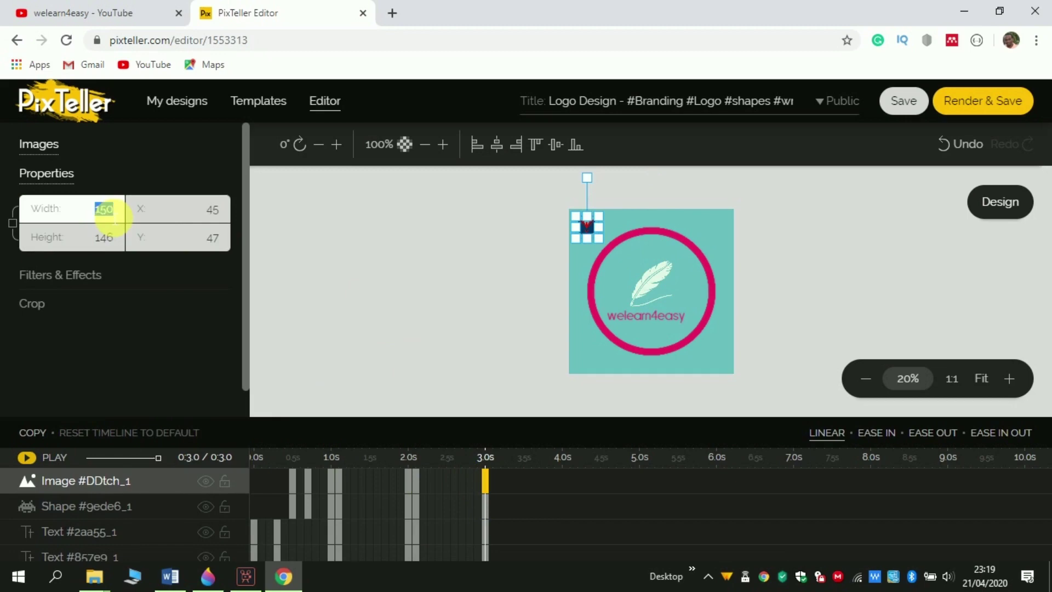
pyautogui.click(112, 237)
pyautogui.write('30')
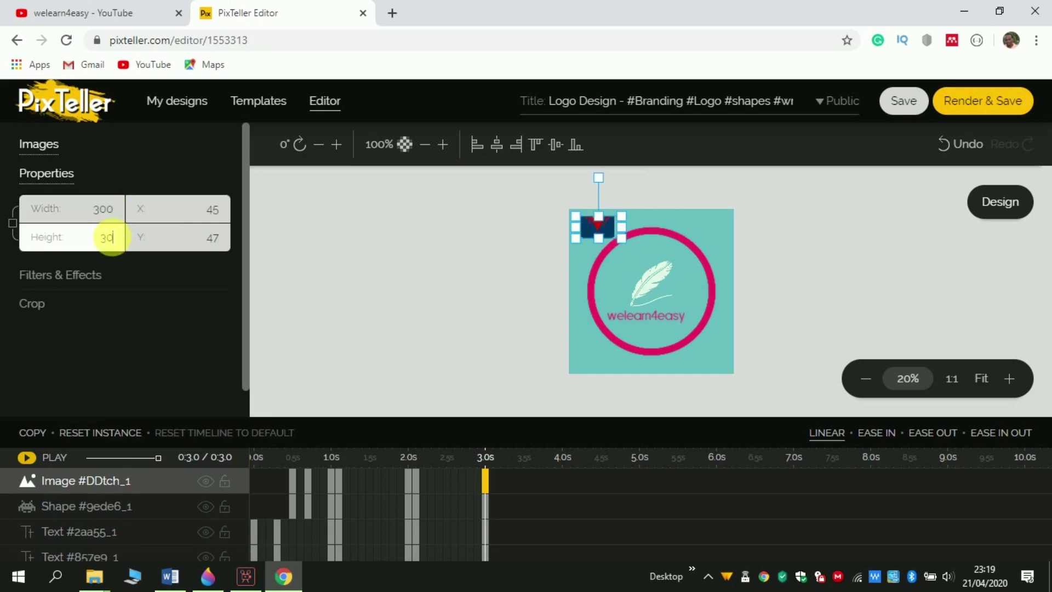
pyautogui.write('0')
# - Set the eagle image's position at the 3.0 s keyframe to X 390 and Y 340
pyautogui.click(213, 215)
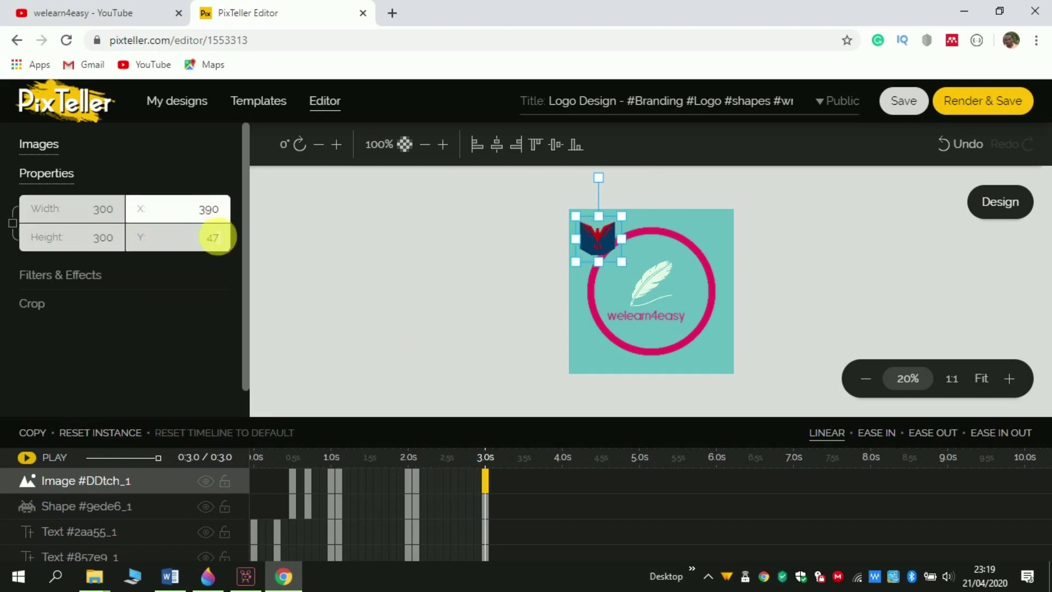
pyautogui.click(215, 240)
pyautogui.write('340')
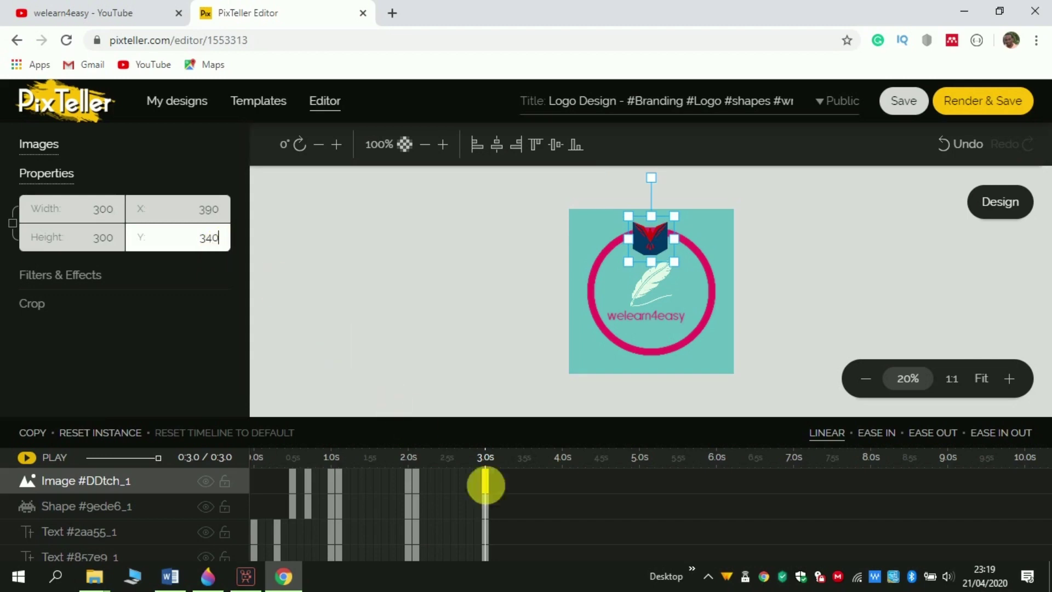
pyautogui.click(484, 496)
pyautogui.click(492, 485)
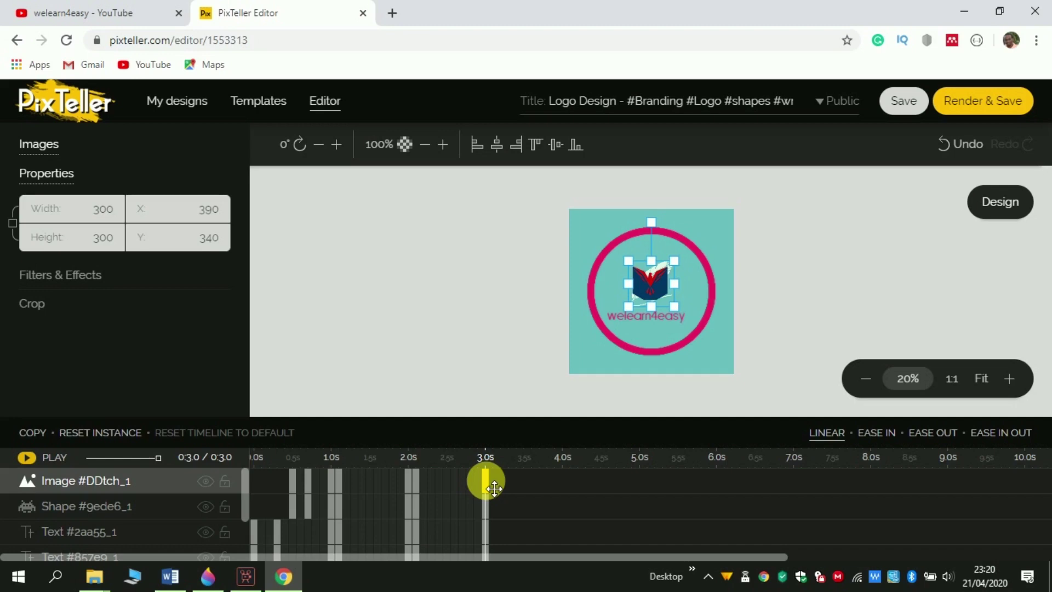
# - Hide the feather shape behind the eagle and preview the animation
pyautogui.click(98, 513)
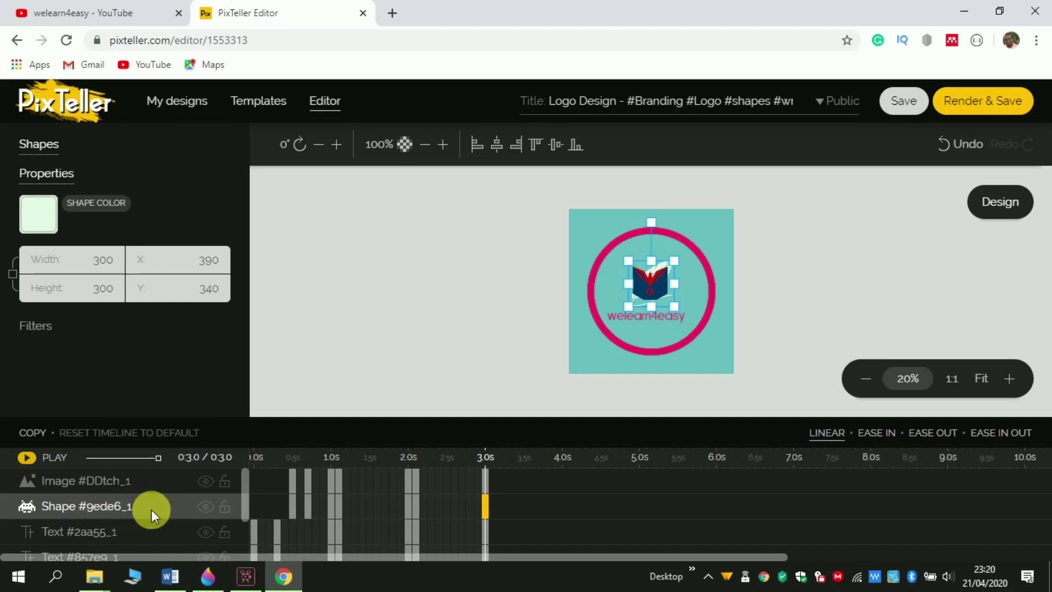
pyautogui.click(206, 507)
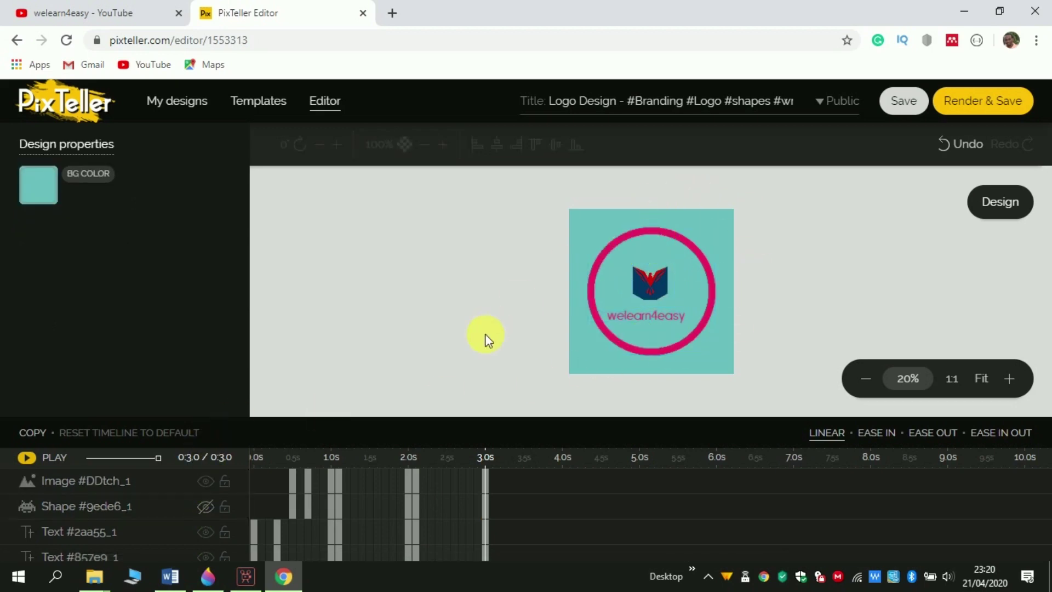
pyautogui.click(35, 462)
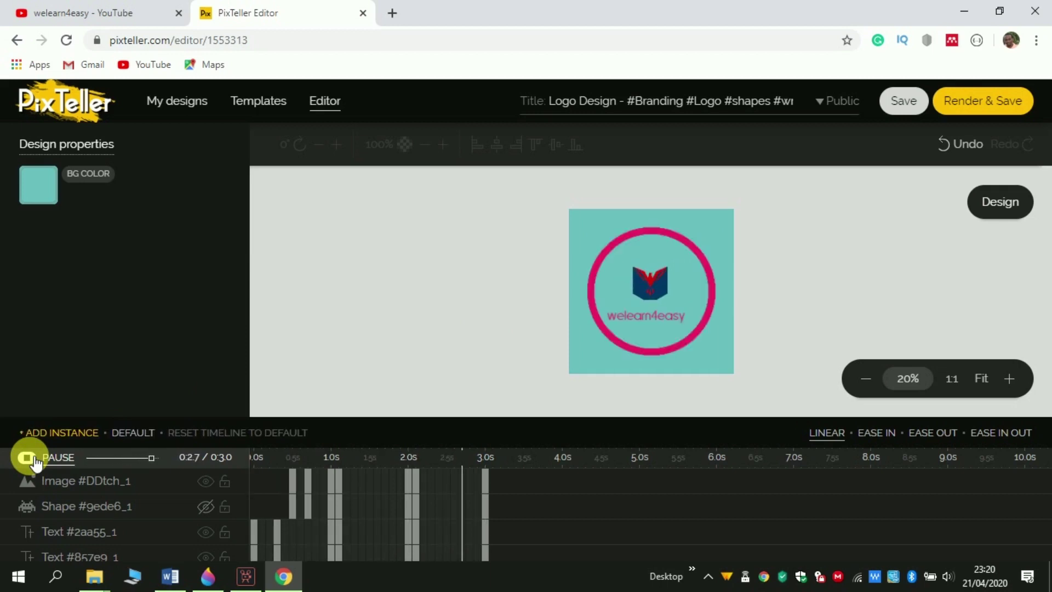
pyautogui.click(27, 457)
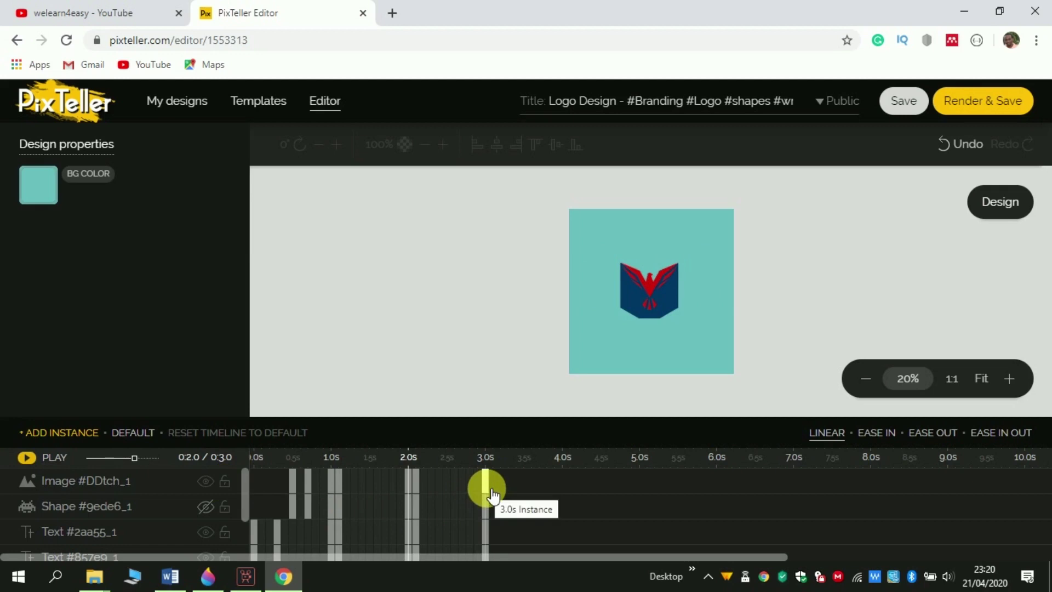
# - Move the eagle image's end keyframe to 5.0 s and its 1.1 s and 2.1 s keyframes to 1.4 s and 2.7 s
pyautogui.moveTo(493, 496); pyautogui.dragTo(646, 496)
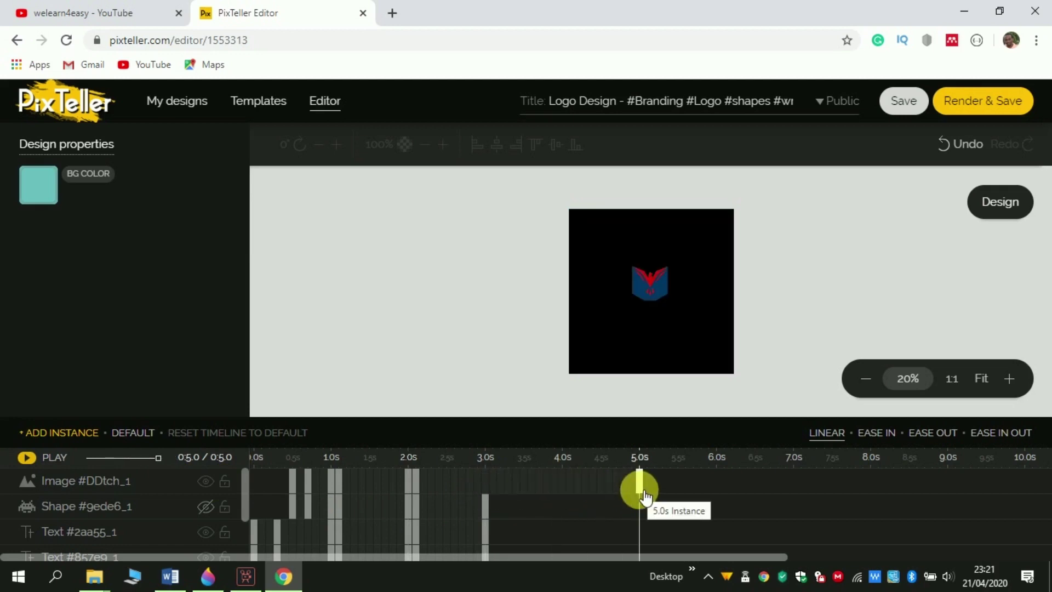
pyautogui.click(415, 483)
pyautogui.moveTo(428, 487); pyautogui.dragTo(362, 482)
pyautogui.click(27, 458)
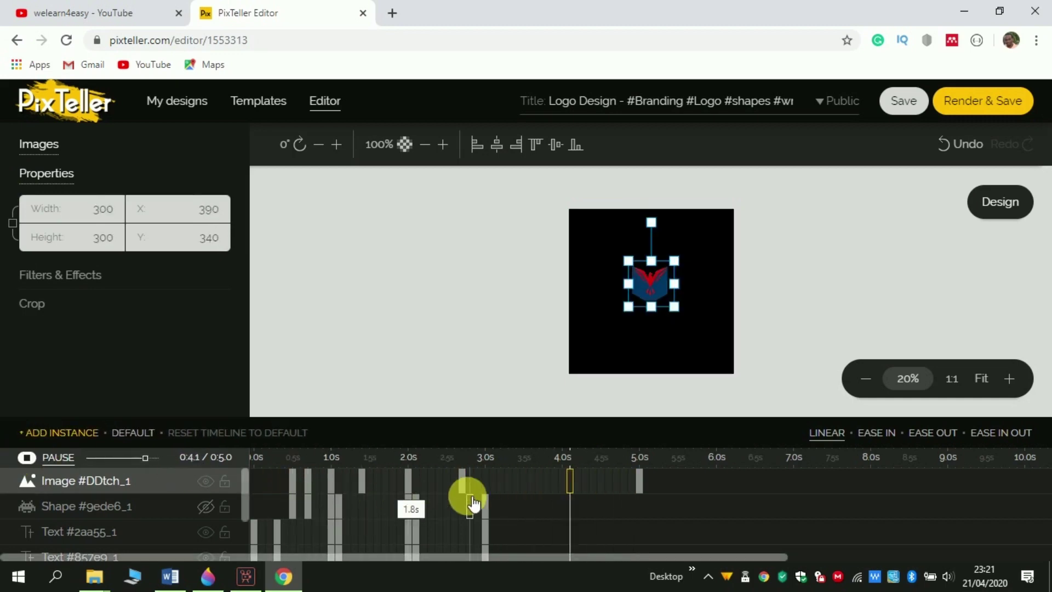
pyautogui.click(470, 496)
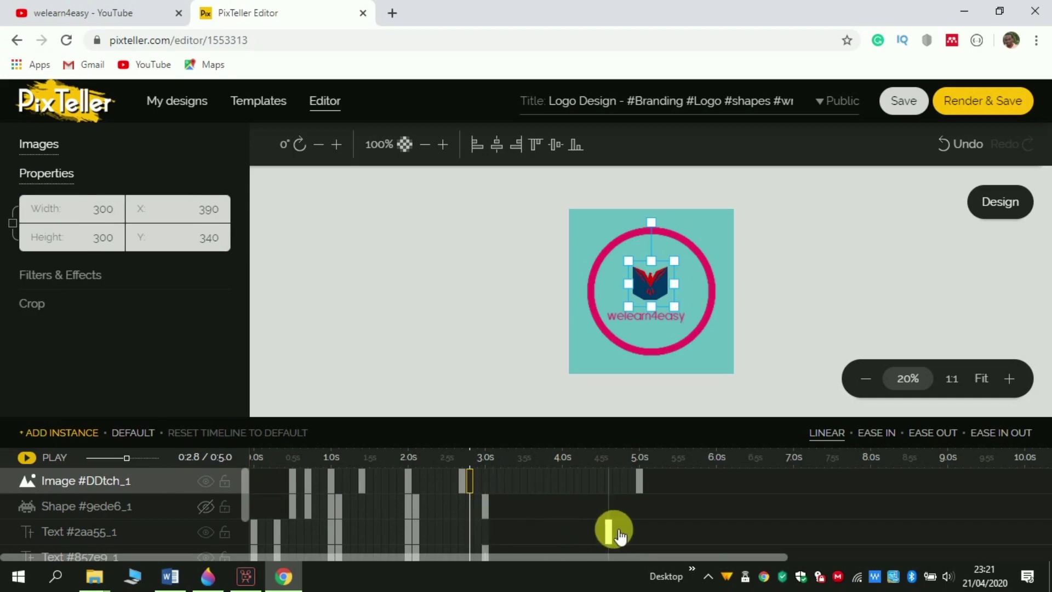
# - Extend the "4easy" text and the video background on the timeline to 5.0 s
pyautogui.click(642, 531)
pyautogui.click(642, 534)
pyautogui.scroll(-2, 557, 536)
pyautogui.click(638, 531)
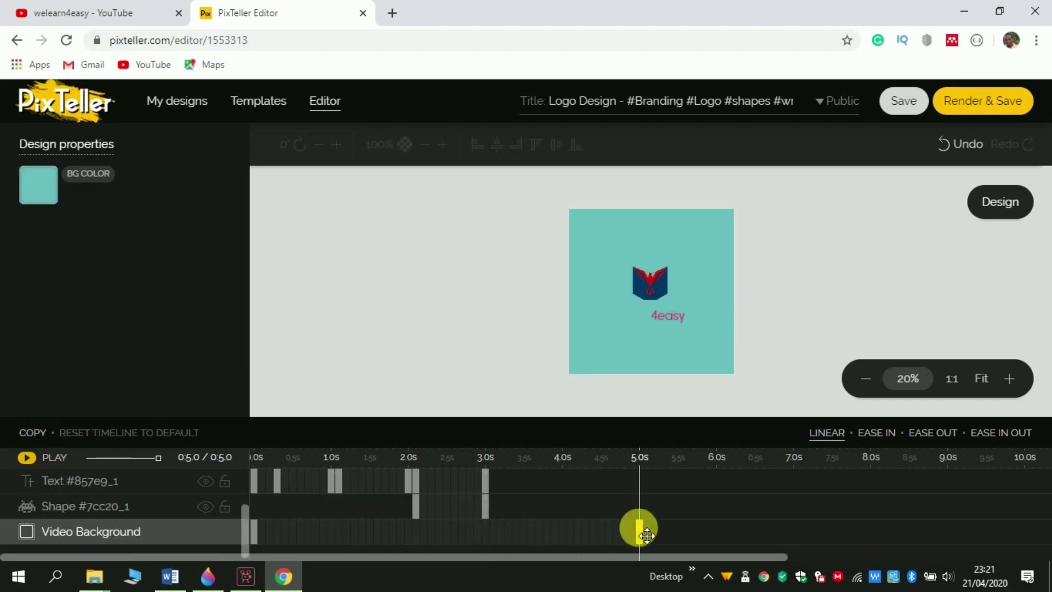
# - Extend the "welearn" text and the pink circle shape to 5.0 s and preview the animation
pyautogui.scroll(3, 548, 536)
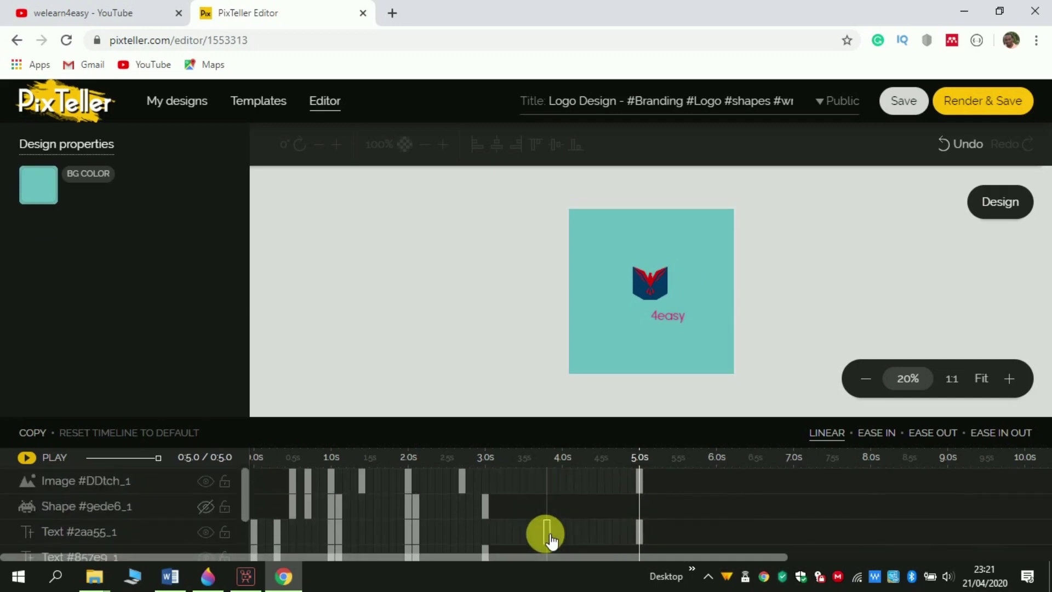
pyautogui.click(529, 532)
pyautogui.scroll(-2, 493, 542)
pyautogui.moveTo(483, 506); pyautogui.dragTo(639, 509)
pyautogui.click(490, 537)
pyautogui.moveTo(490, 540); pyautogui.dragTo(639, 535)
pyautogui.click(27, 458)
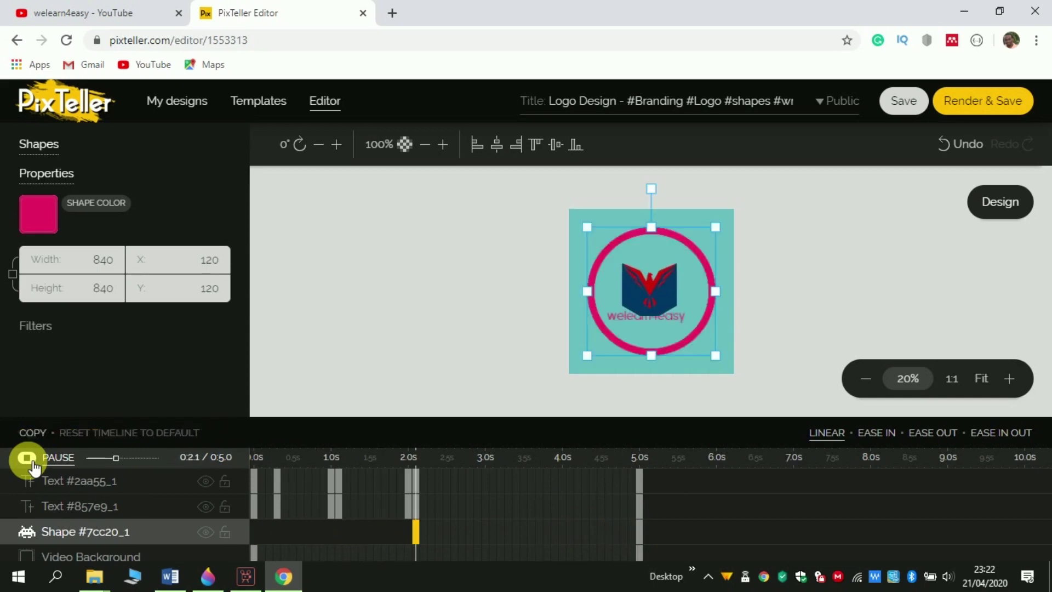
pyautogui.click(27, 458)
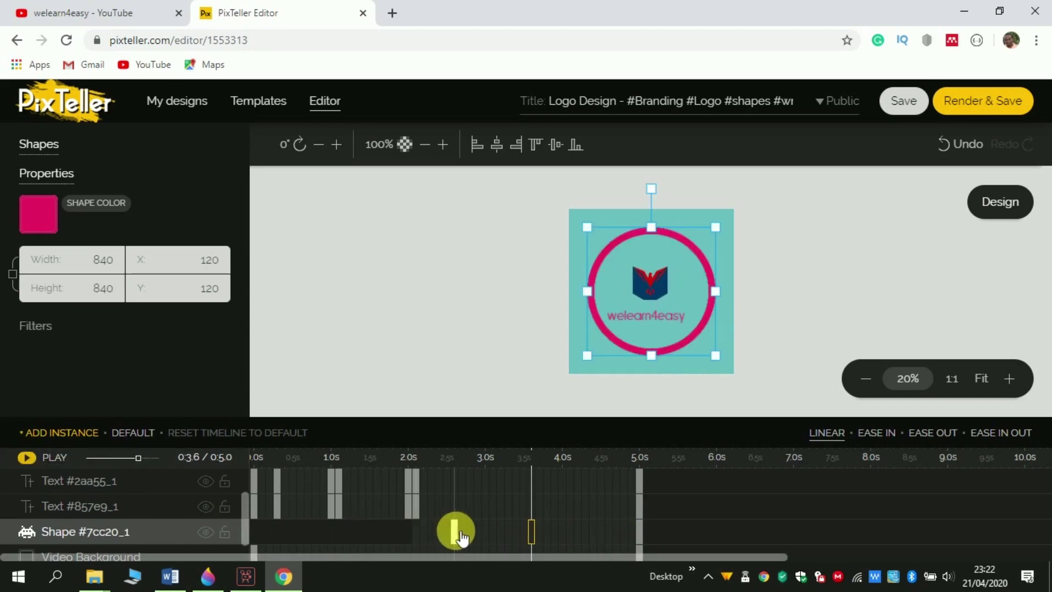
# - Move the pink circle's start keyframe to 3.2 s and preview the animation
pyautogui.click(458, 533)
pyautogui.moveTo(459, 540); pyautogui.dragTo(511, 541)
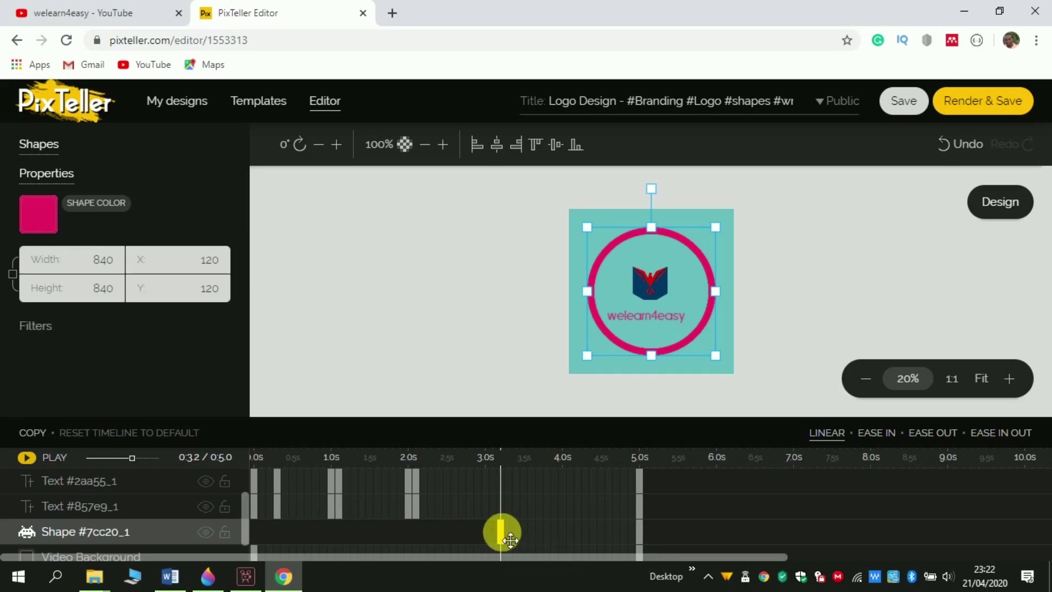
pyautogui.scroll(2, 548, 517)
pyautogui.scroll(-3, 543, 513)
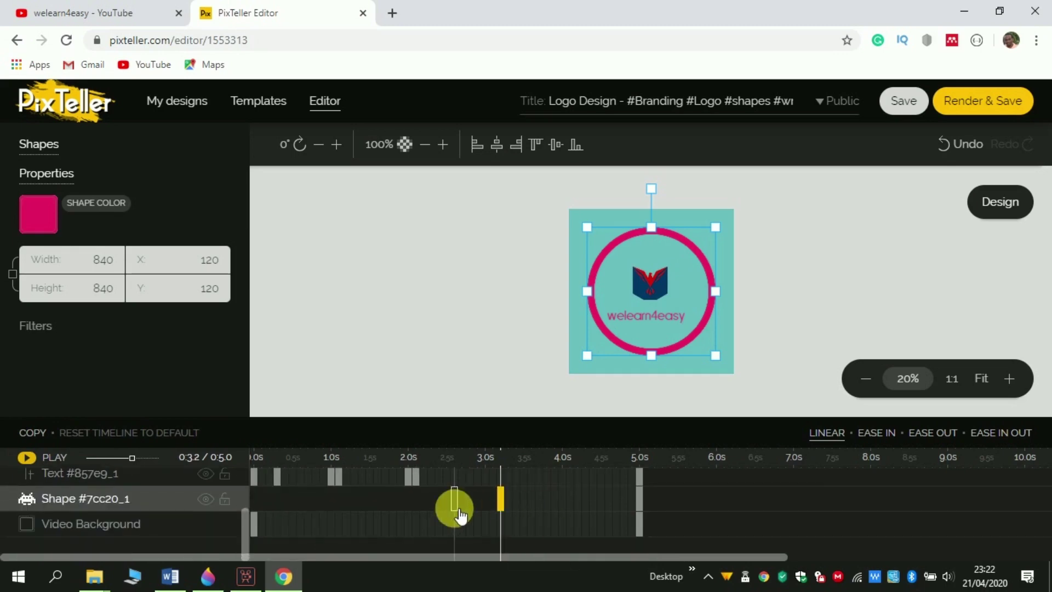
pyautogui.scroll(2, 458, 505)
pyautogui.click(28, 458)
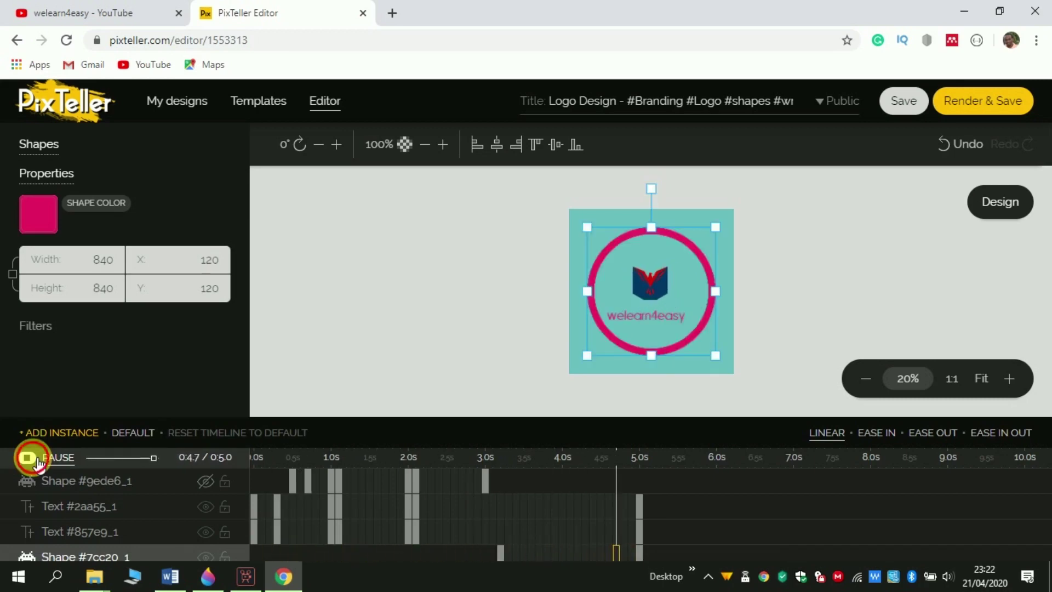
# - Move the pink circle's start keyframe to 2.7 s and replay the animation to check the timing
pyautogui.scroll(-1, 518, 543)
pyautogui.scroll(-1, 520, 545)
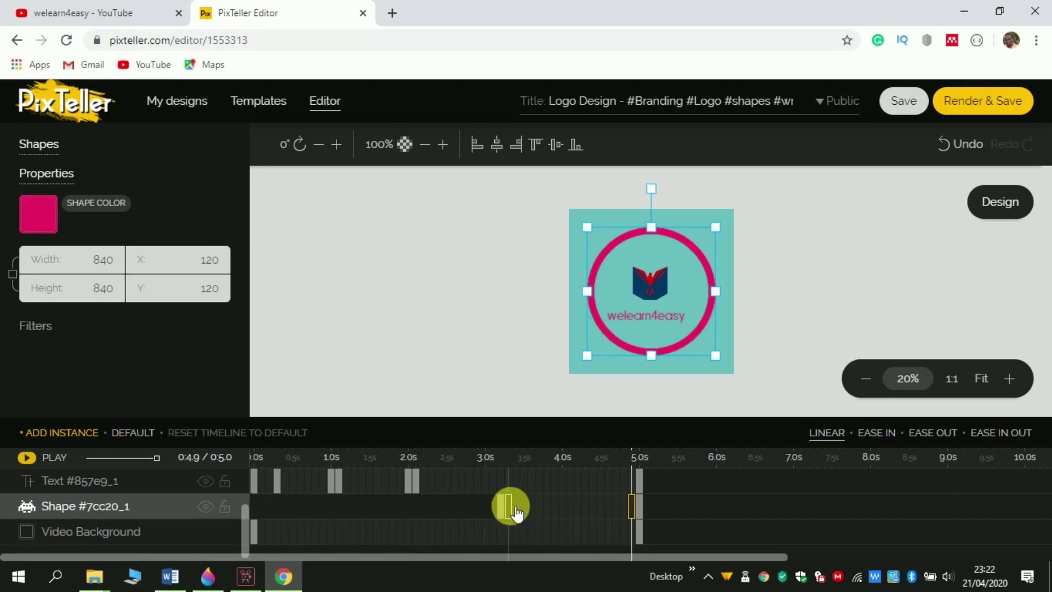
pyautogui.click(470, 513)
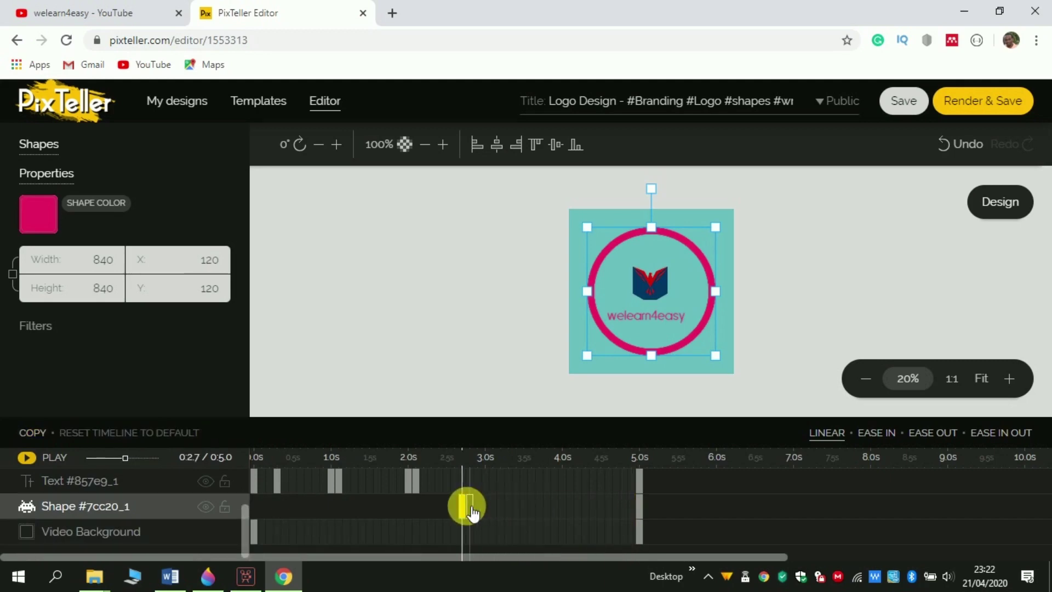
pyautogui.scroll(3, 474, 512)
pyautogui.click(29, 459)
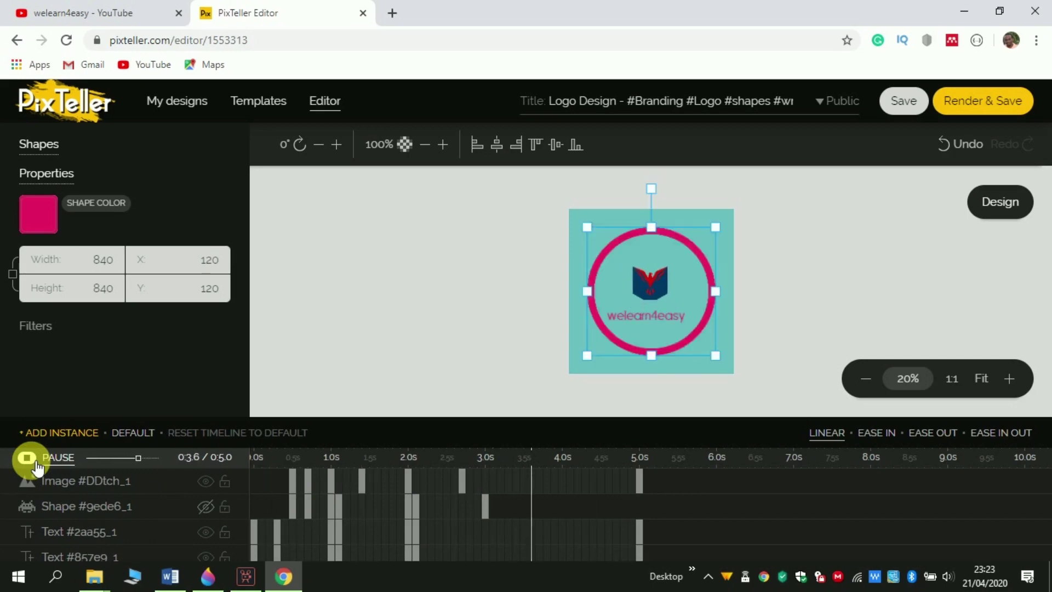
# - Move the 2.0 s and 2.1 s keyframes of both text layers to 2.5 s and 2.6 s and preview the animation
pyautogui.click(33, 463)
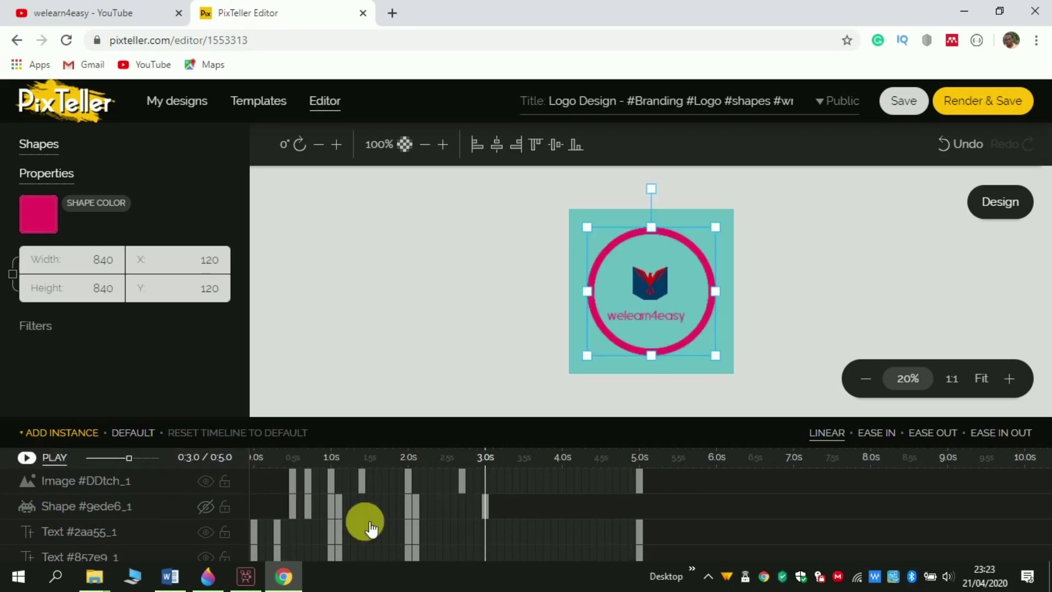
pyautogui.scroll(-3, 517, 535)
pyautogui.scroll(2, 517, 535)
pyautogui.moveTo(517, 534); pyautogui.dragTo(453, 506)
pyautogui.click(26, 457)
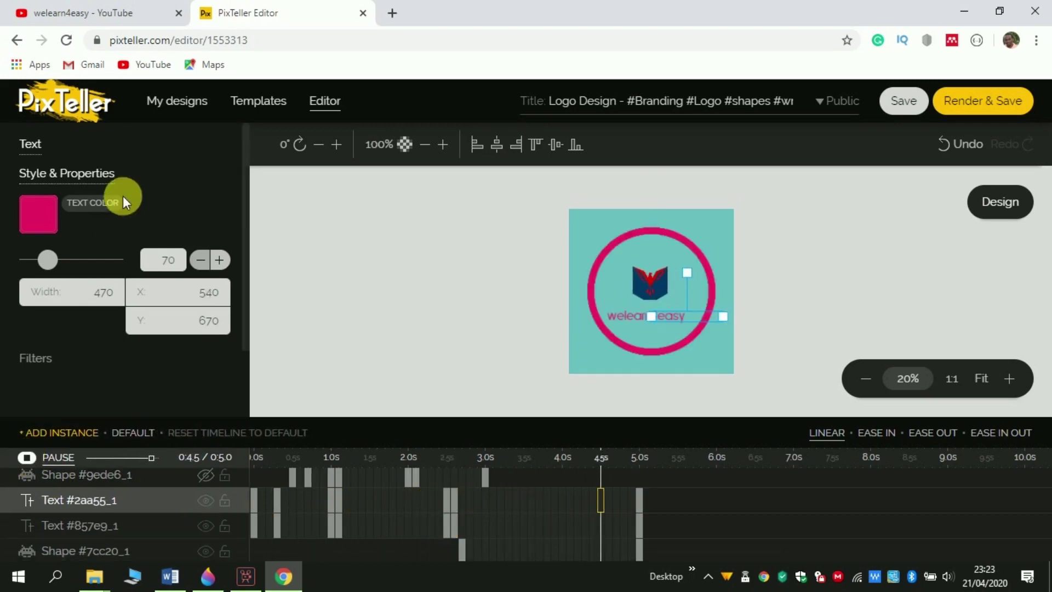
pyautogui.click(322, 350)
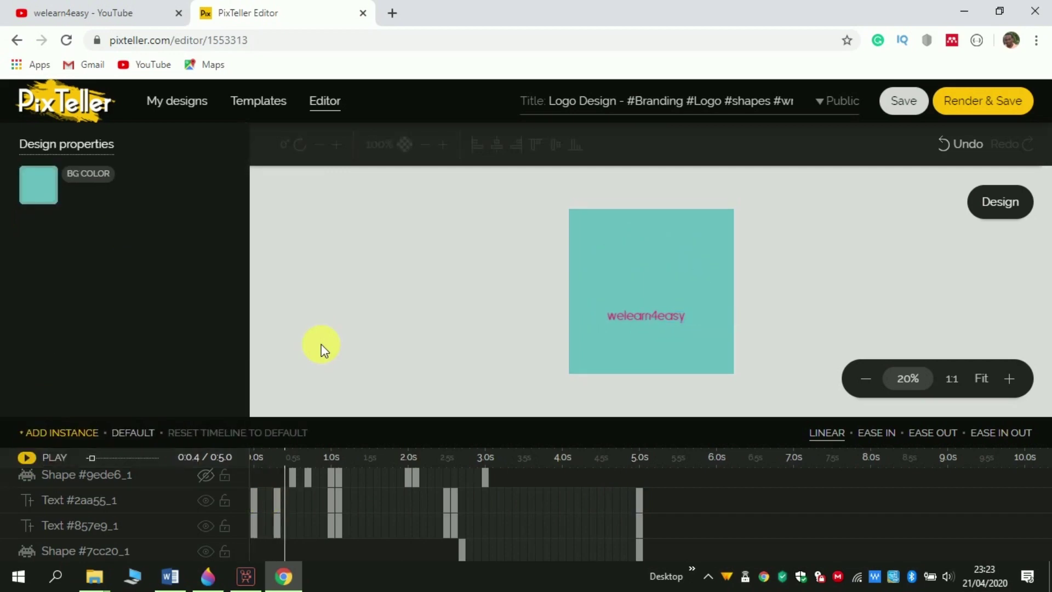
pyautogui.click(26, 457)
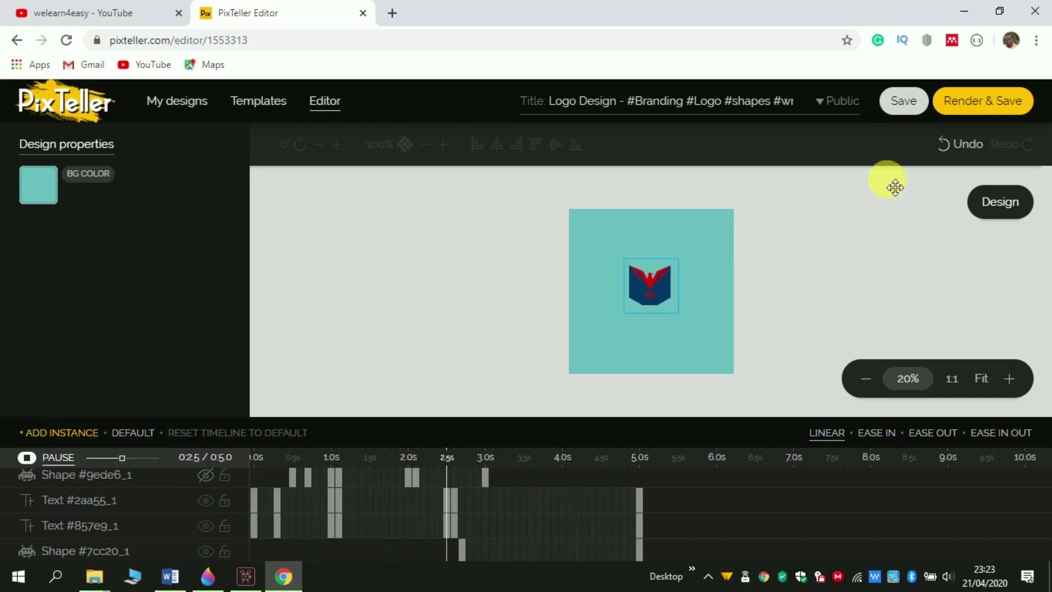
# - Render and save the logo animation and continue to its download page
pyautogui.click(989, 109)
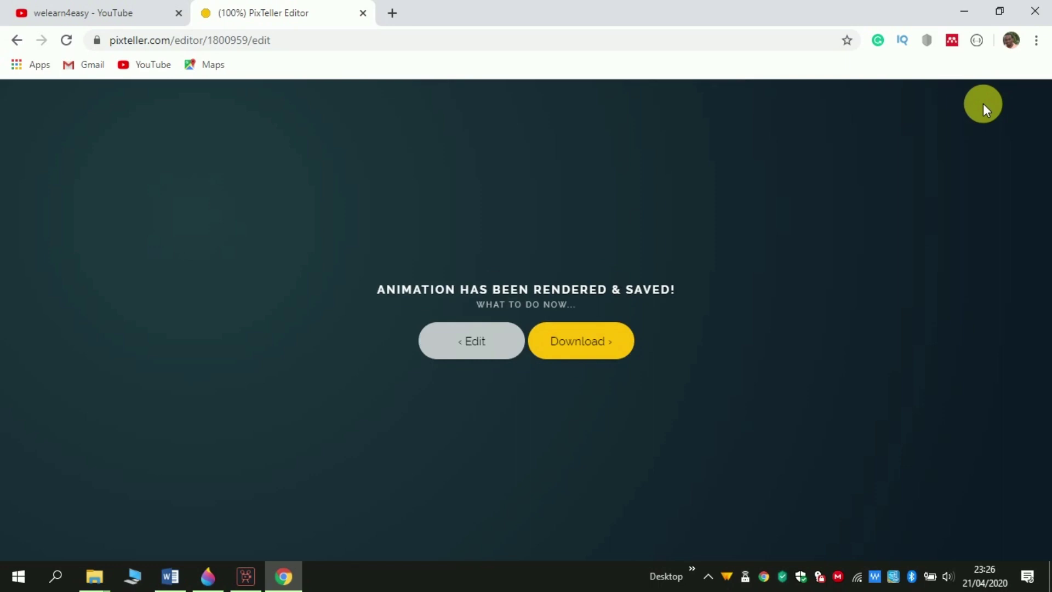
pyautogui.click(584, 341)
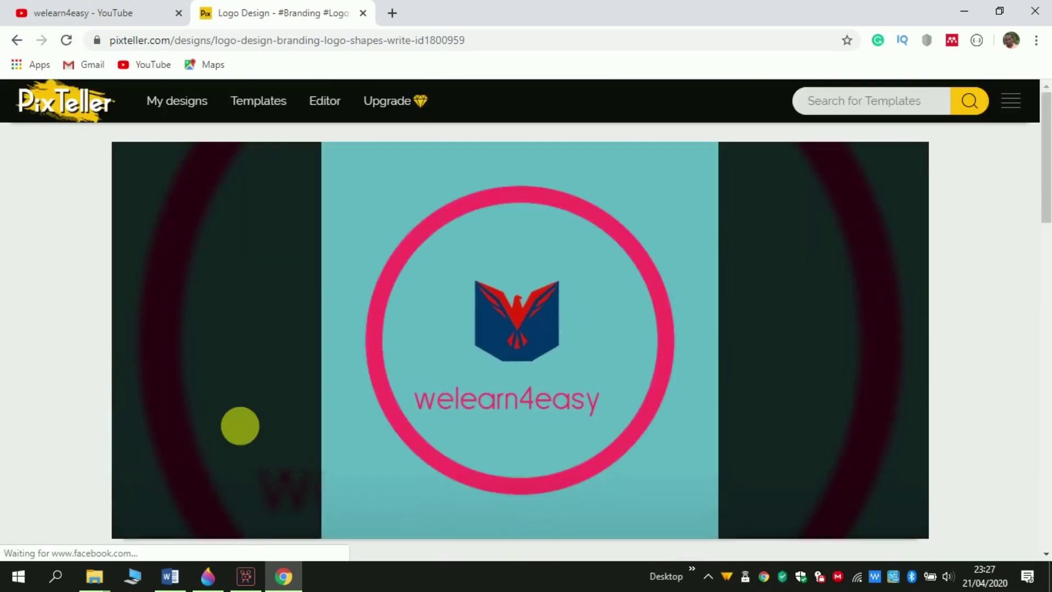
# - Download the rendered animation as a 1080×1080 MP4 with 1 loop at normal speed and open the downloaded file
pyautogui.scroll(-6, 240, 426)
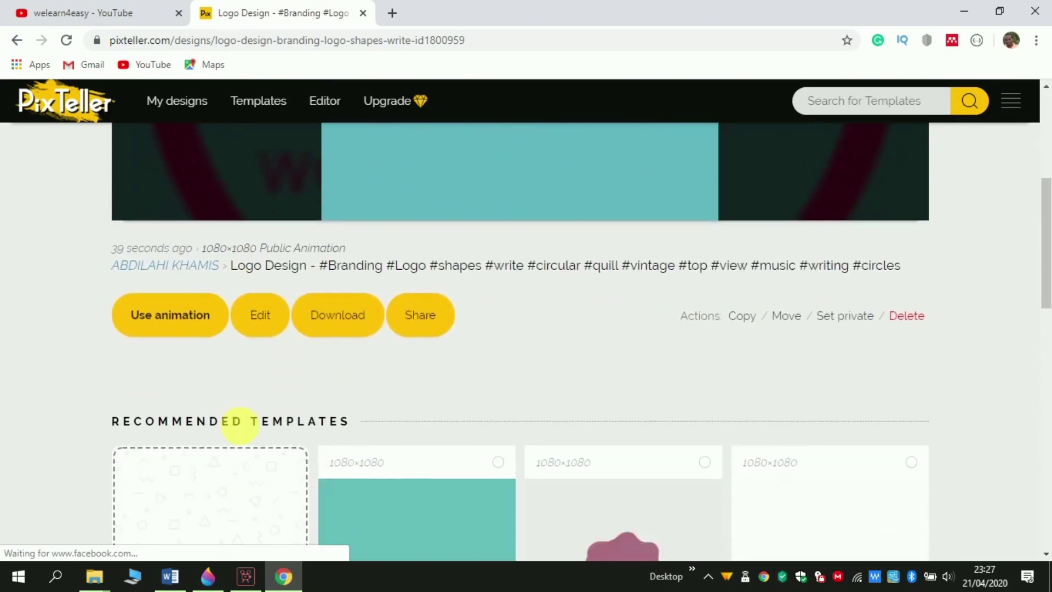
pyautogui.scroll(2, 241, 425)
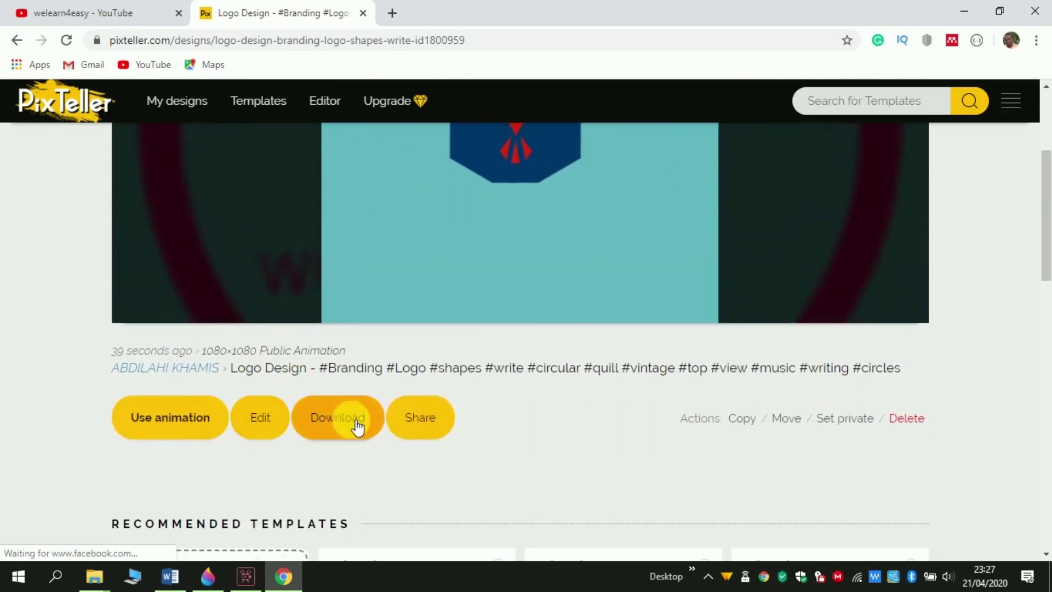
pyautogui.click(336, 420)
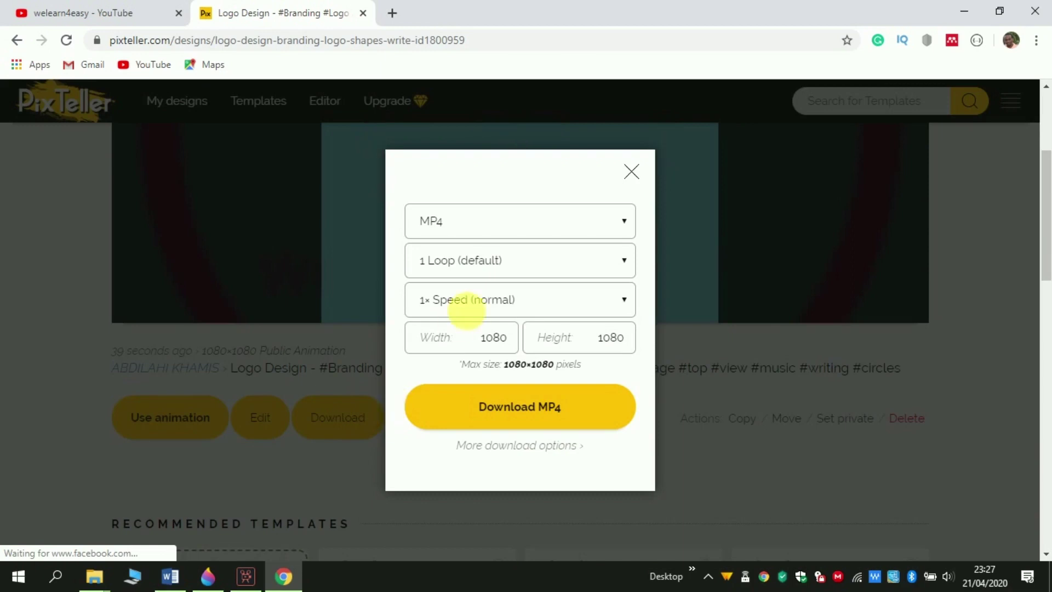
pyautogui.click(515, 408)
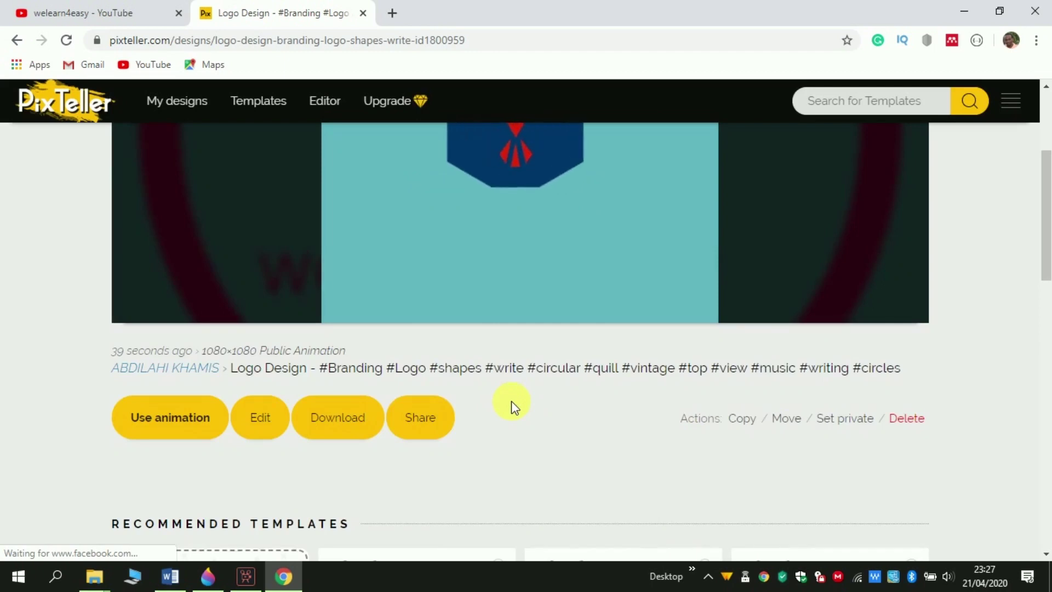
pyautogui.scroll(-1, 511, 400)
pyautogui.click(100, 543)
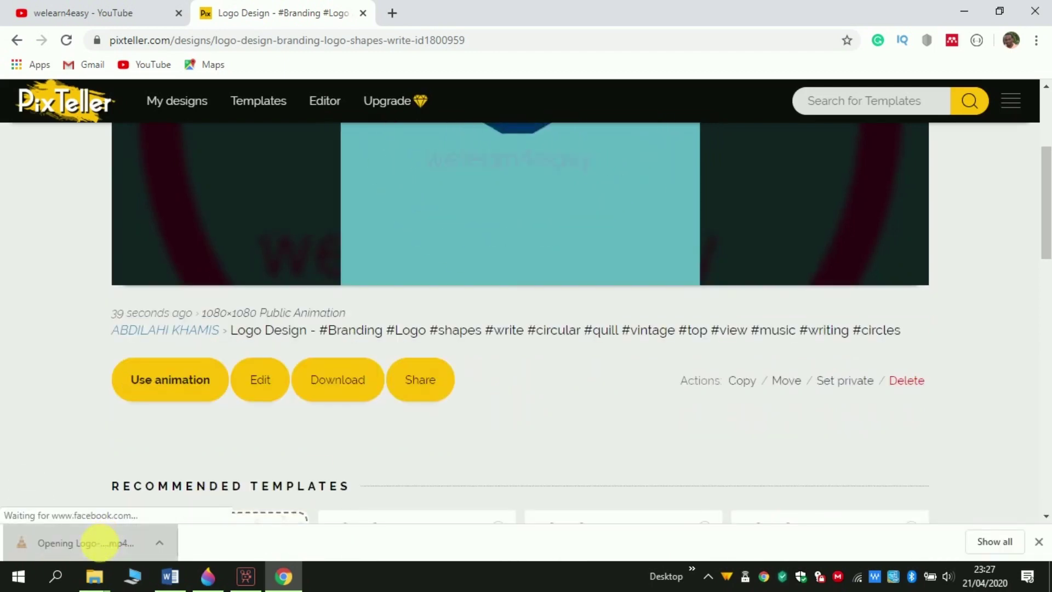